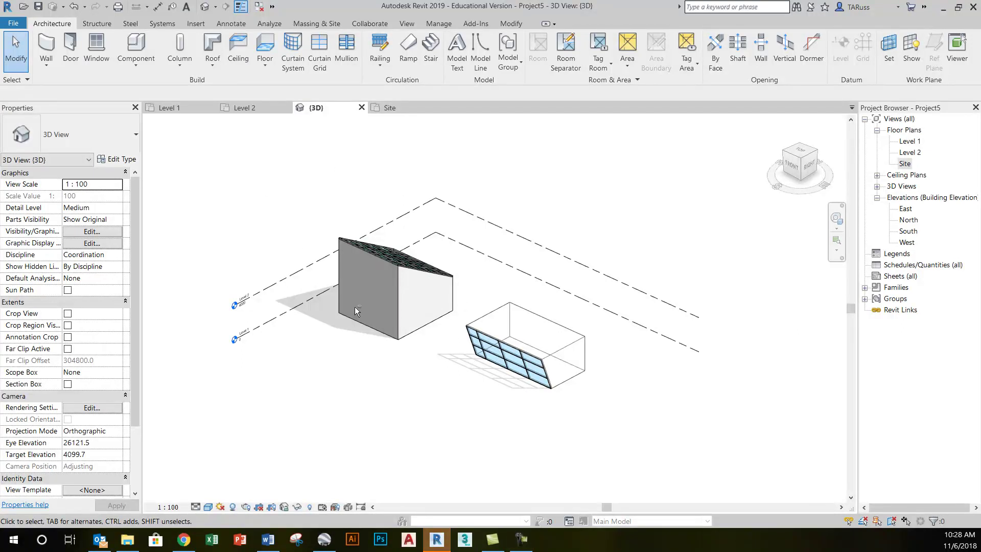
Examine the shed-roof building and the mass with the sloped curtain system from several angles in the 3D view.
middle_click_drag(480, 312, 697, 292, "shift")
scroll(688, 299, "up", 3)
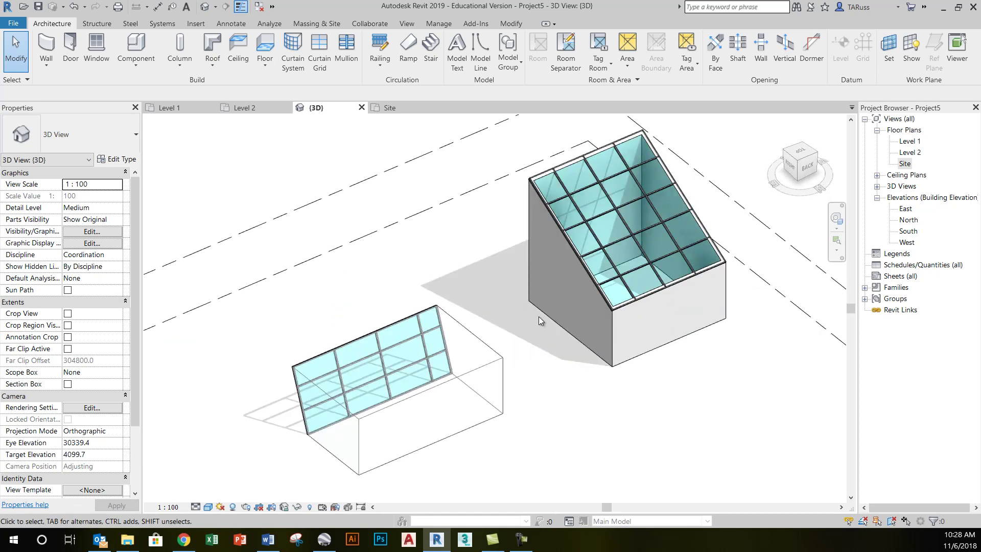
scroll(323, 309, "down", 5)
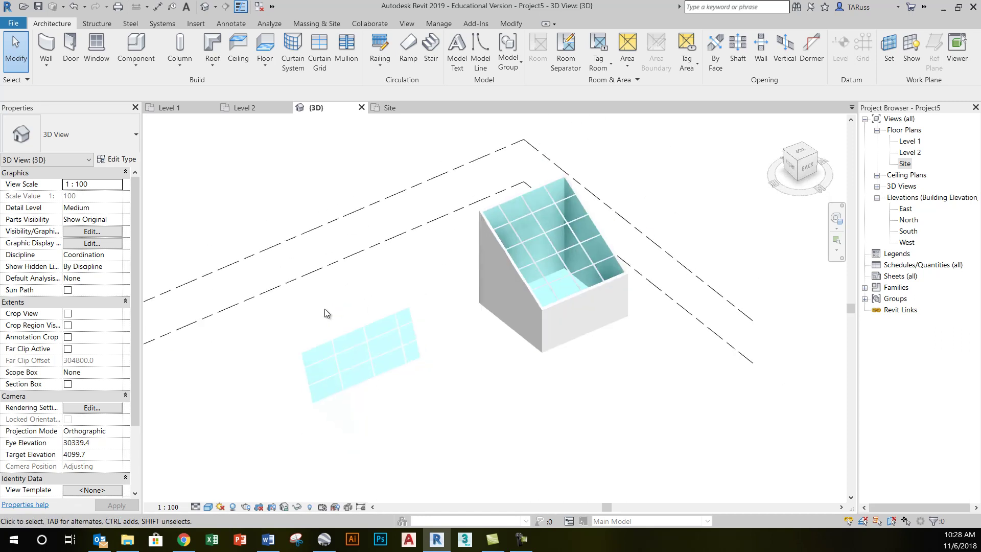
middle_click_drag(299, 371, 503, 343, "shift")
left_click(449, 358)
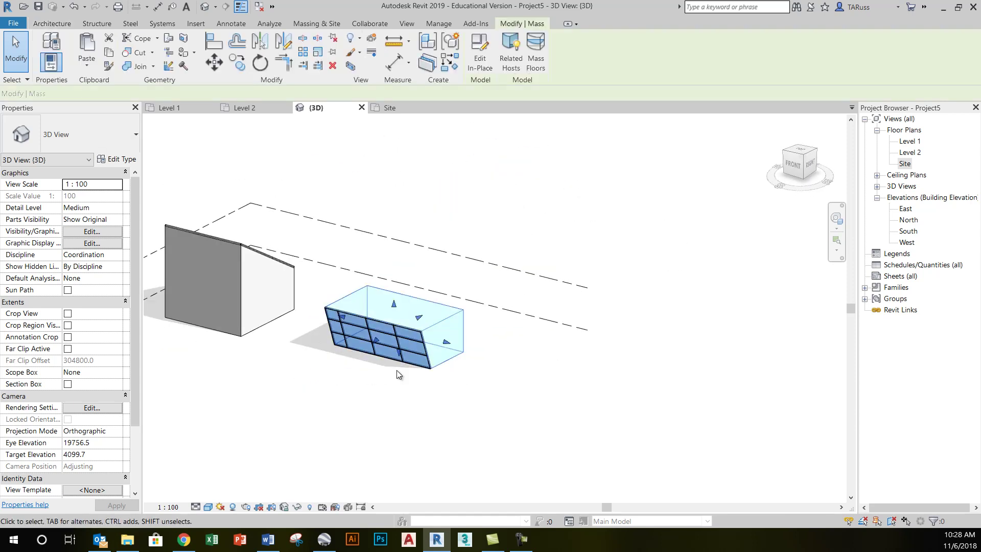
scroll(397, 338, "up", 3)
scroll(591, 275, "down", 1)
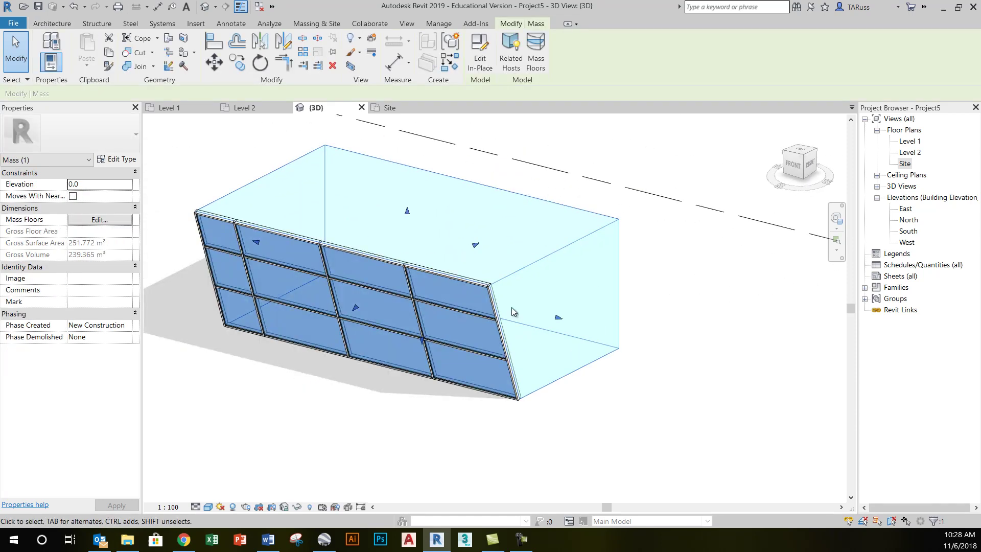
mouse_move(448, 347)
middle_mouse_down("shift")
mouse_move(415, 343)
mouse_move(374, 285)
mouse_move(418, 327)
mouse_move(453, 337)
middle_mouse_up("shift")
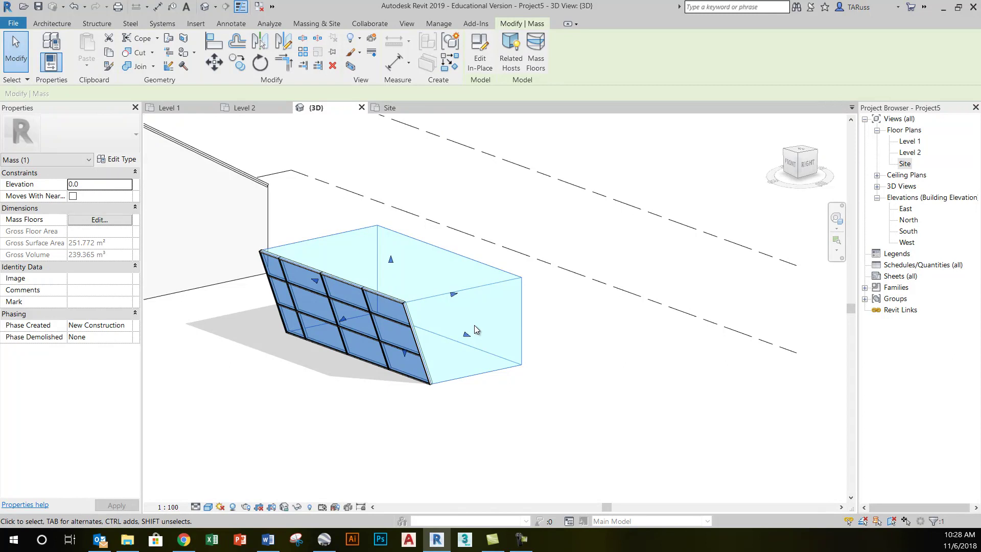
left_click(317, 24)
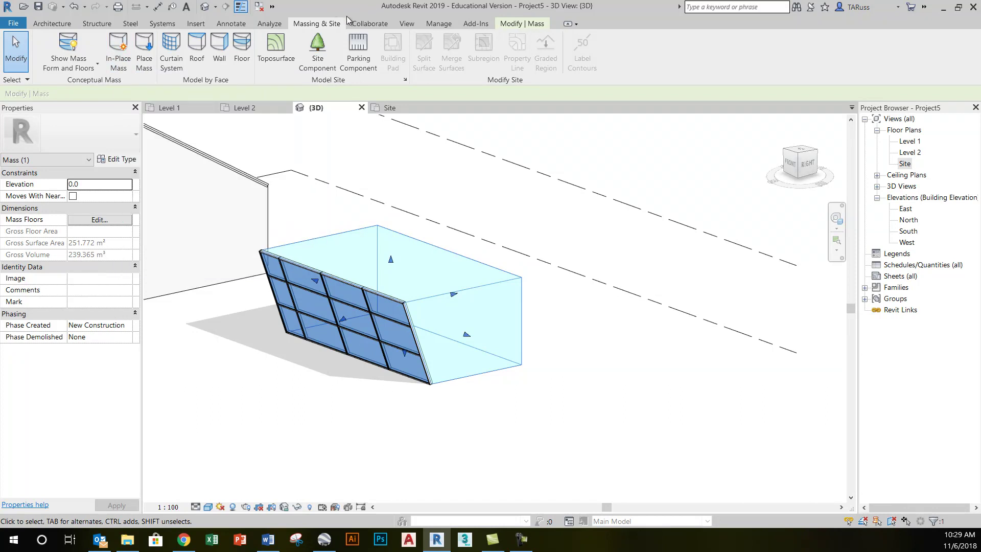
Create a new conceptual mass family from the Metric Mass.rft template in the Conceptual Mass folder.
left_click(13, 23)
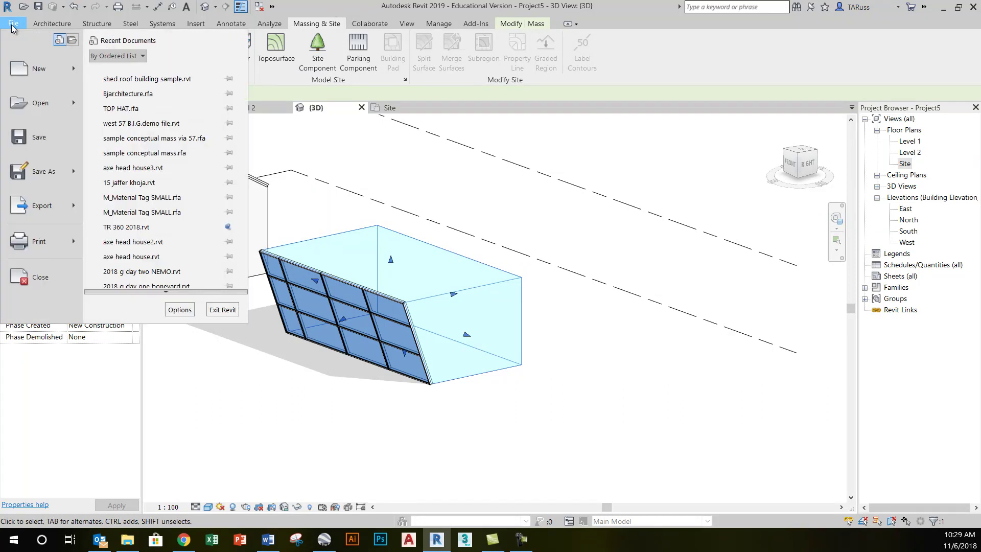
mouse_move(36, 75)
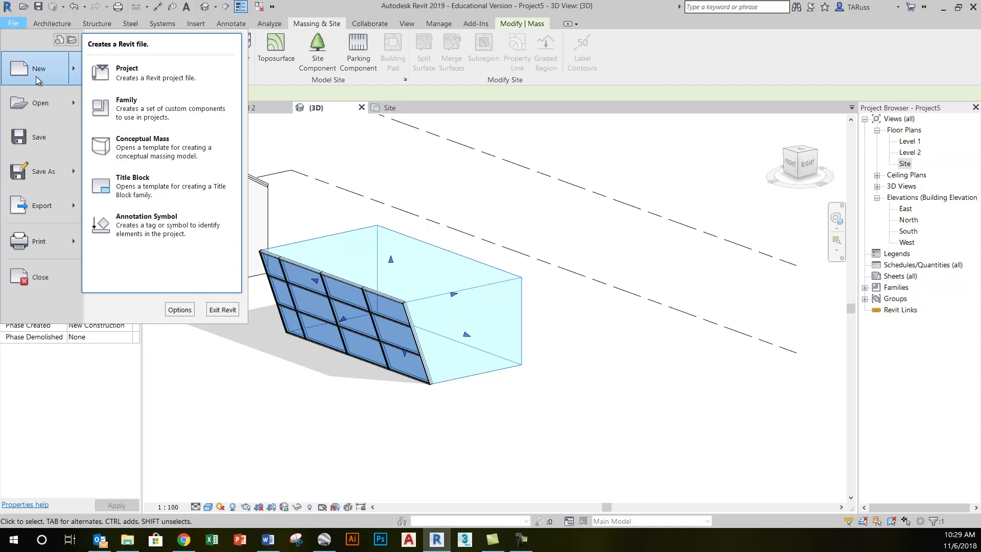
left_click(185, 156)
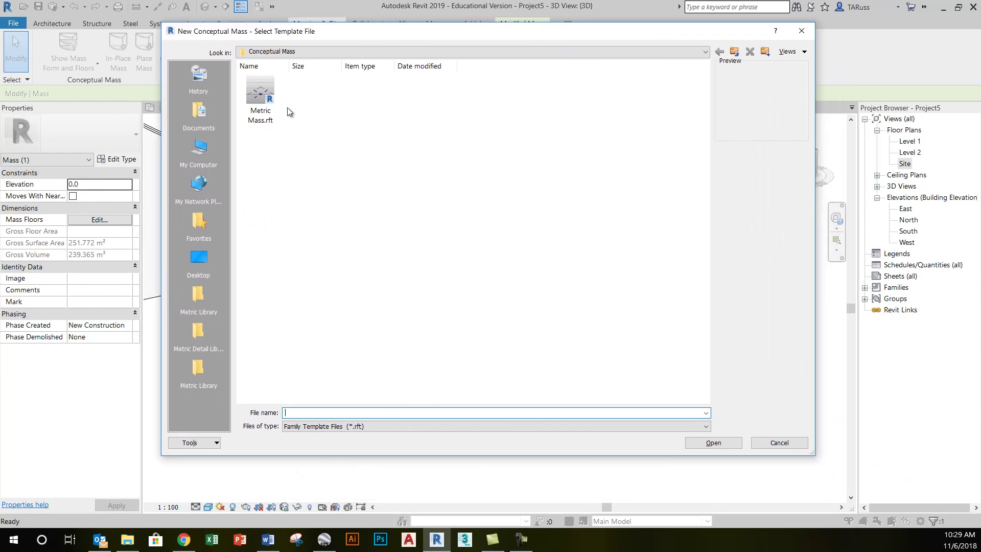
left_click(258, 108)
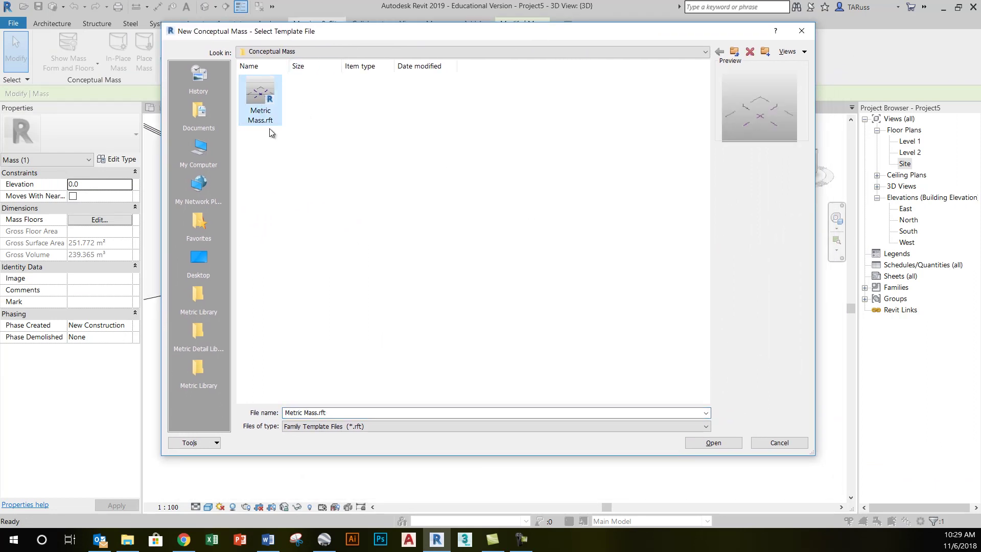
left_click(368, 52)
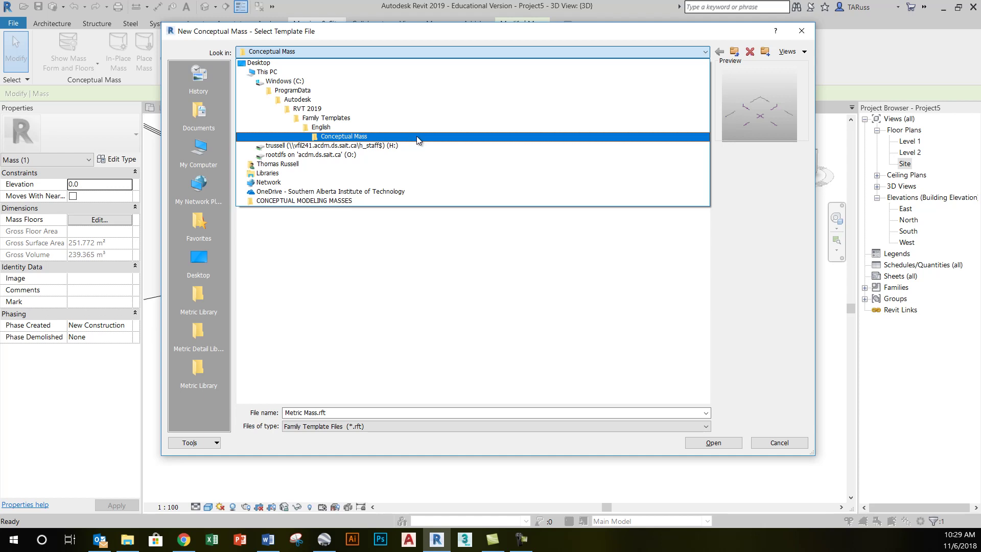
left_click(371, 136)
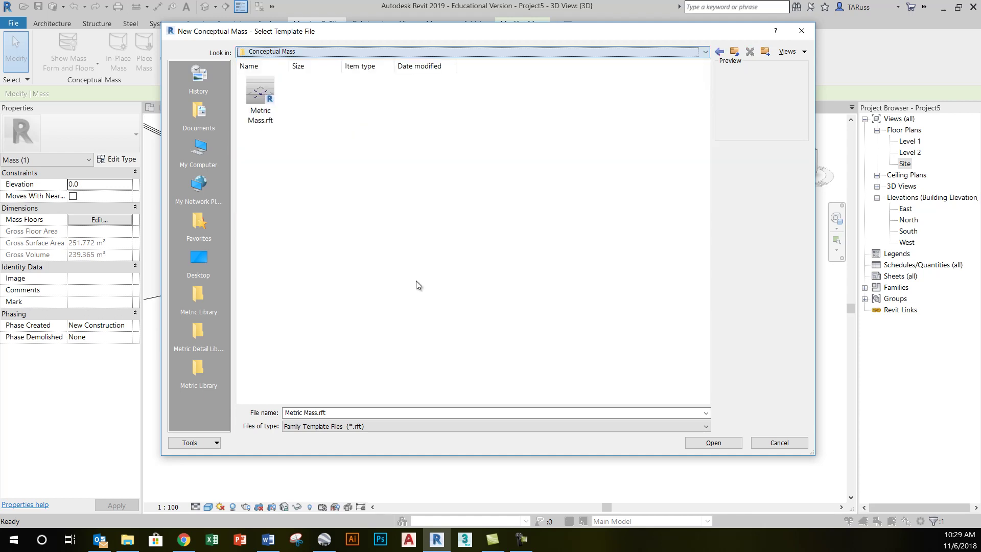
left_click(260, 97)
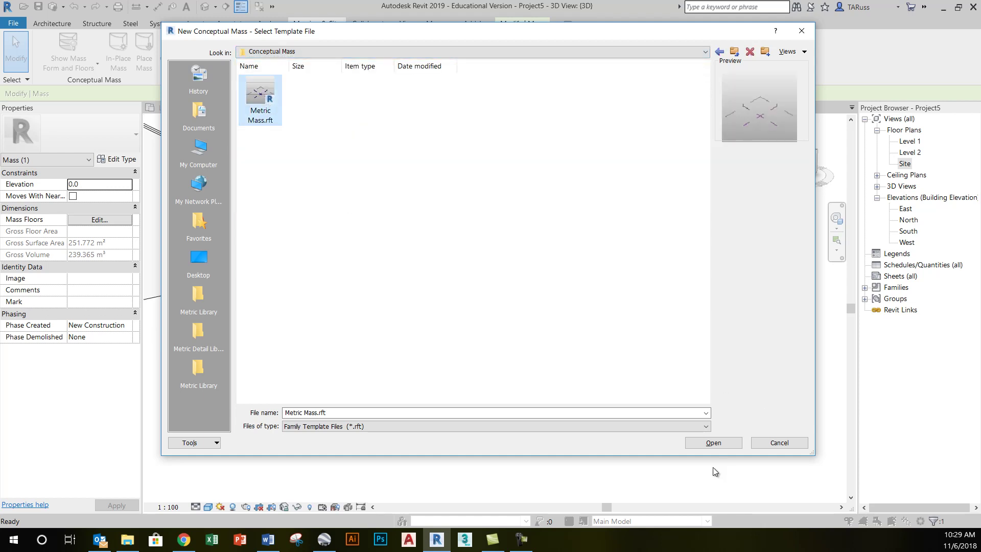
left_click(712, 443)
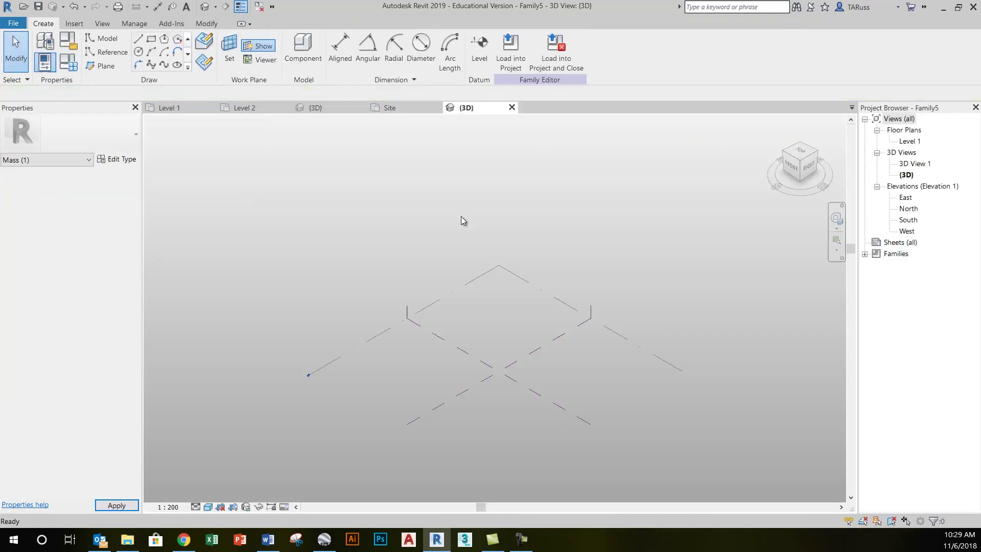
Inspect Level 1 and the two centre reference planes of the mass family in the 3D view.
middle_click_drag(562, 397, 541, 322)
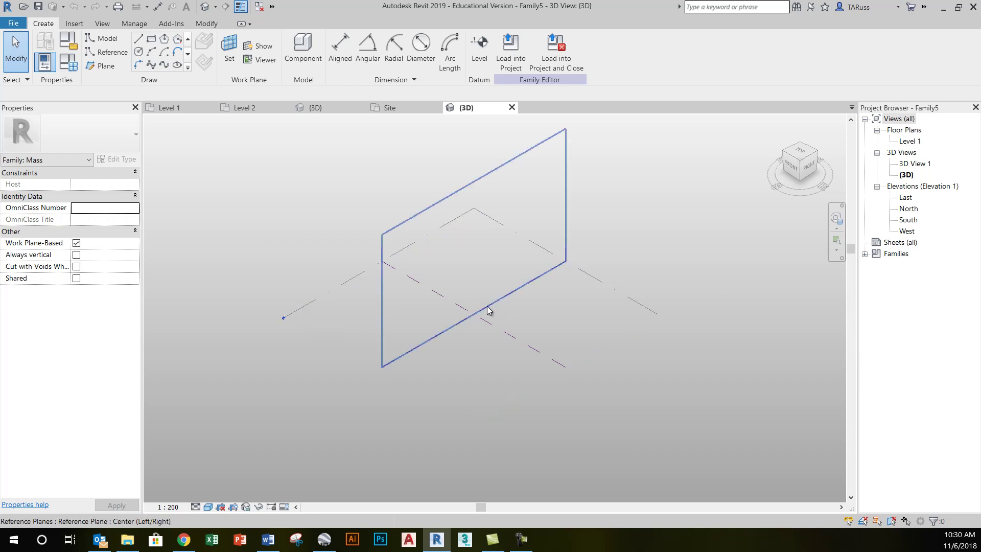
left_click(301, 309)
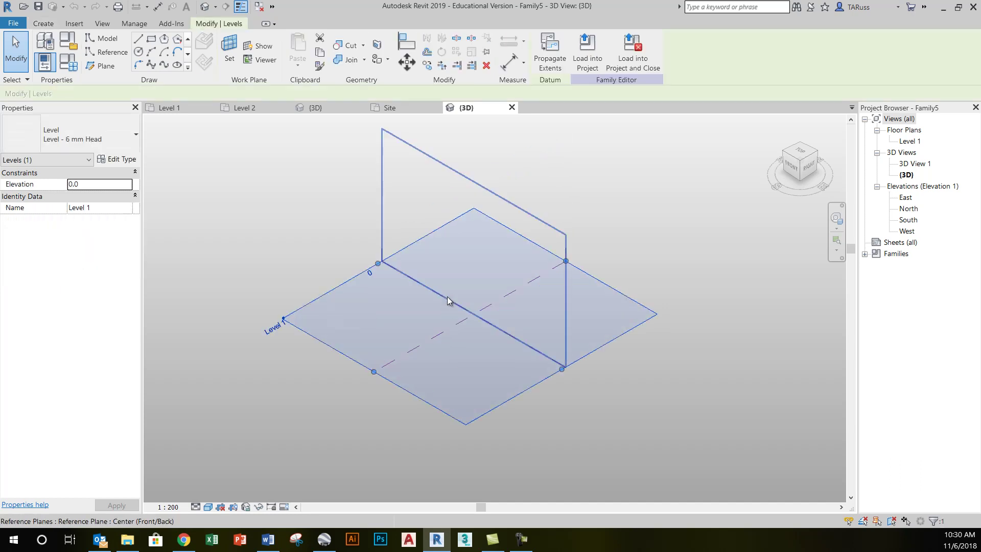
left_click(454, 330)
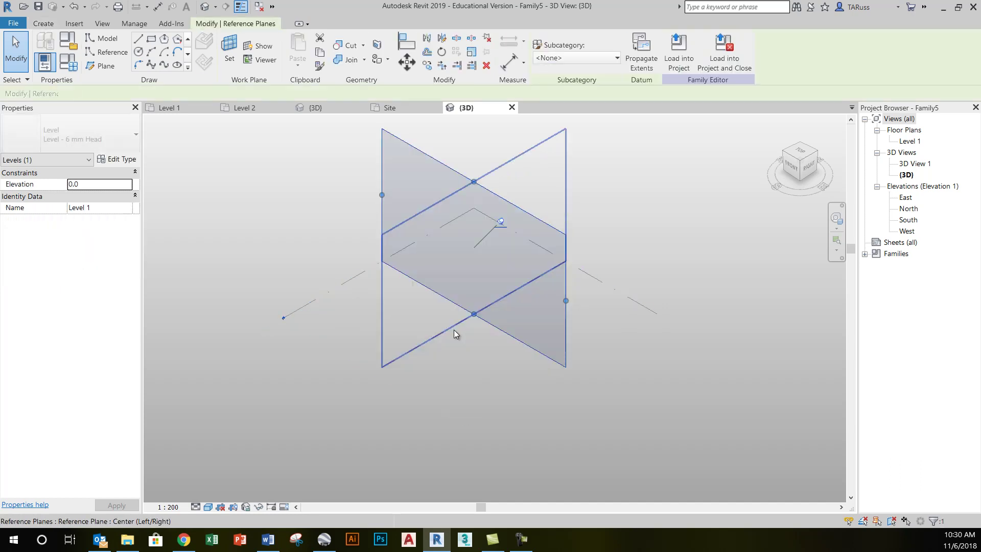
left_click(697, 304)
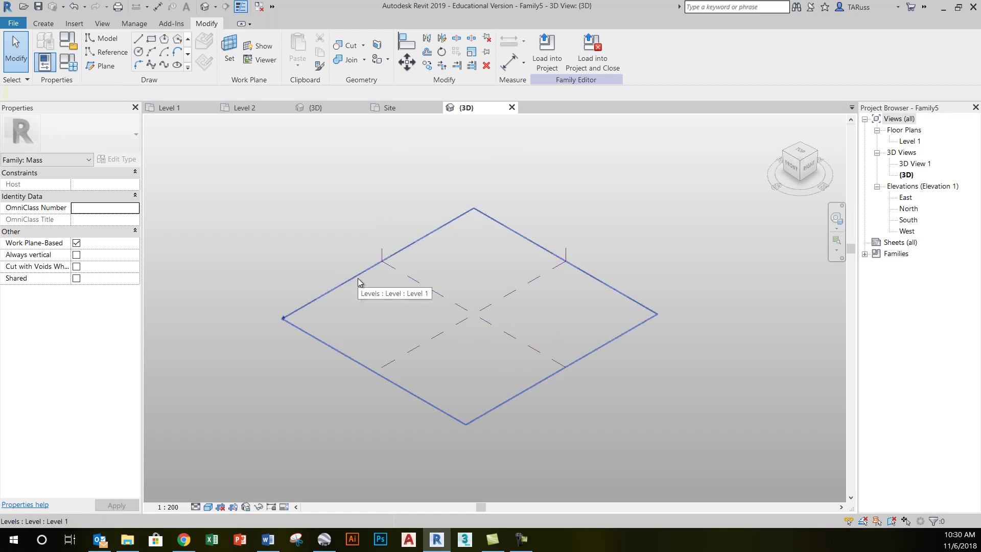
Switch to Chrome, look up images of the Marilyn Monroe building in a new tab, and return to Revit.
left_click(184, 539)
left_click(863, 9)
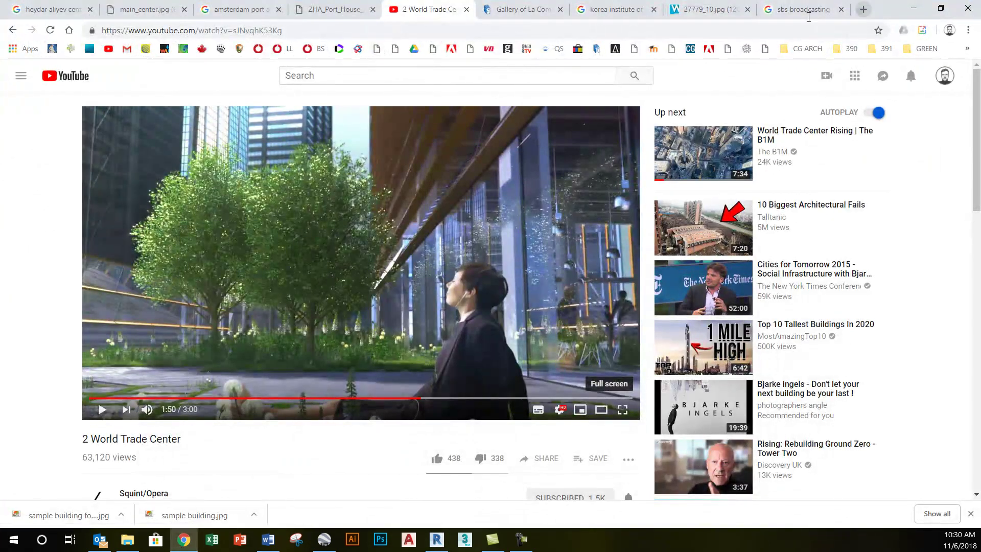
type("mar")
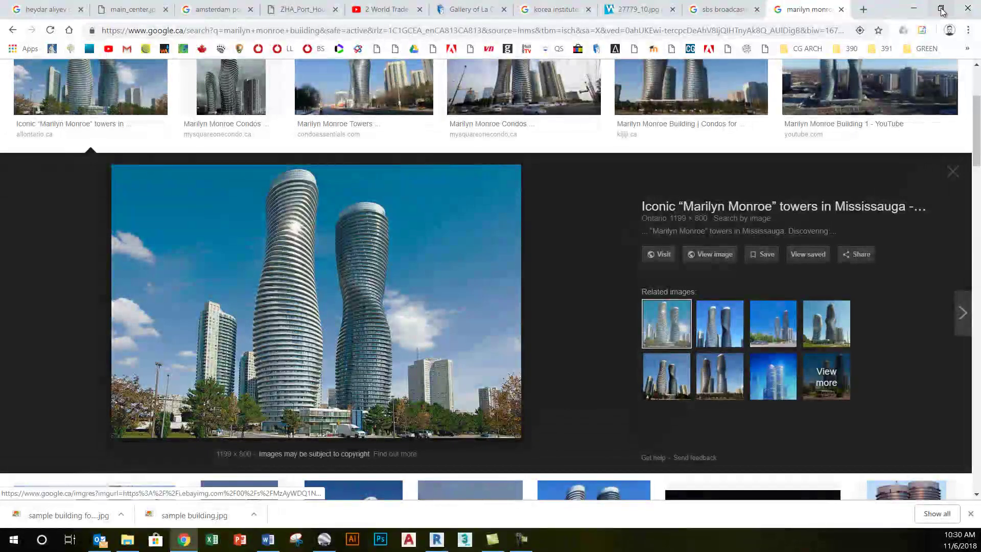
left_click(914, 9)
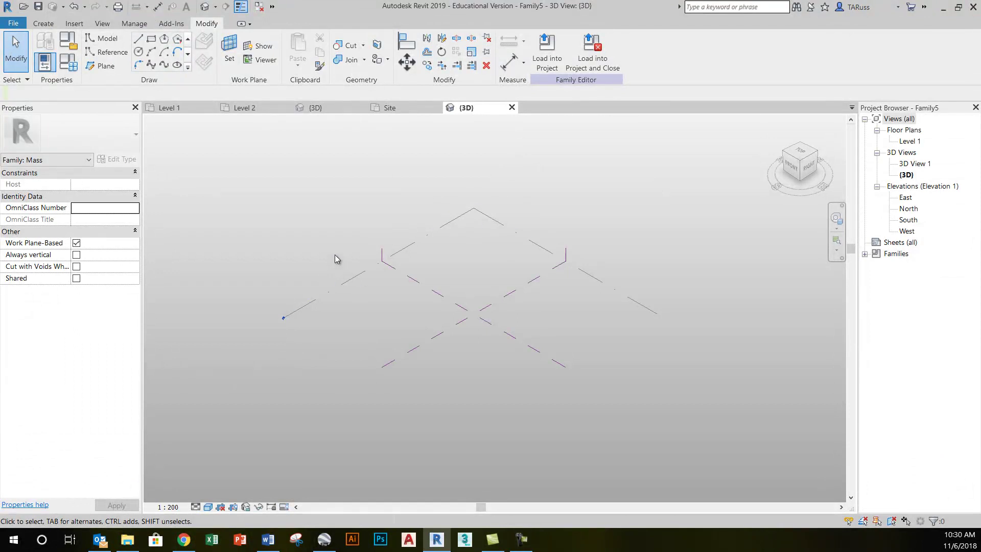
Copy Level 1 upward as a second level and set its height above Level 1 to 40000.
left_click(370, 318)
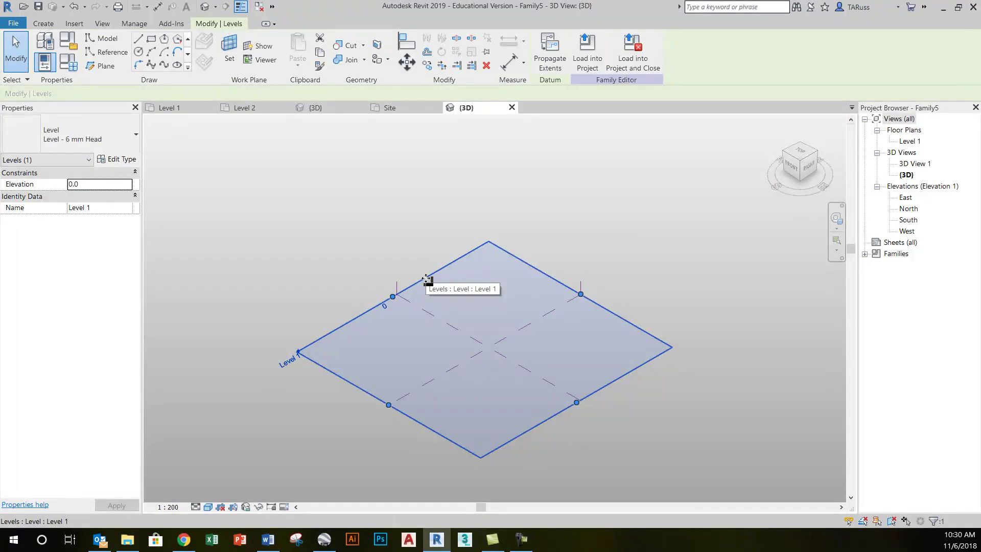
left_click_drag(427, 278, 431, 178)
scroll(290, 306, "up", 3)
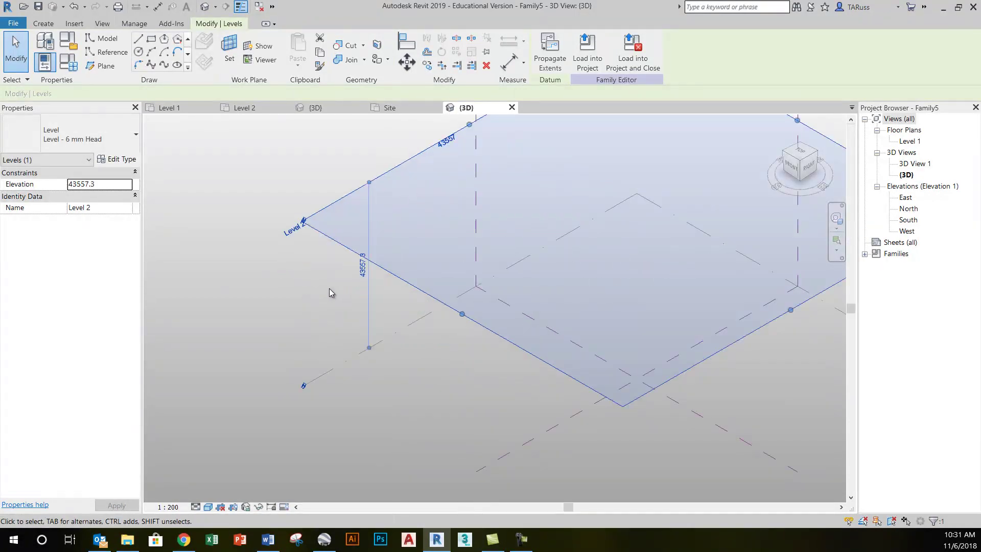
left_click(362, 264)
type("40000")
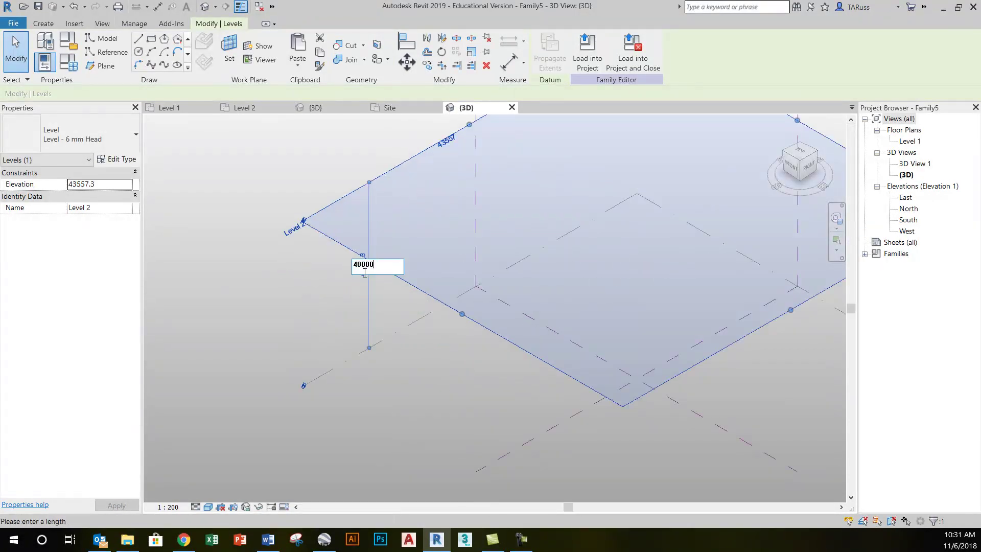
key("Return")
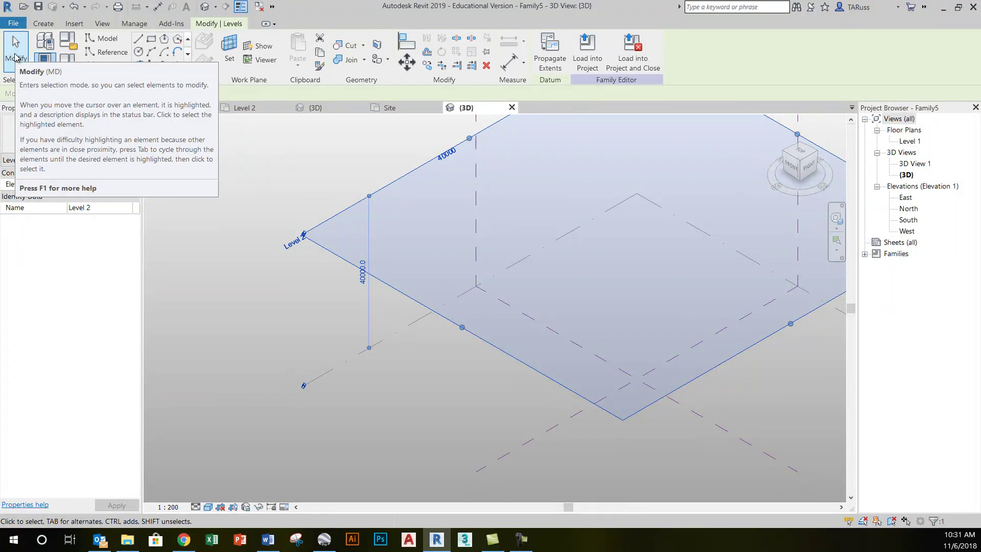
left_click(15, 57)
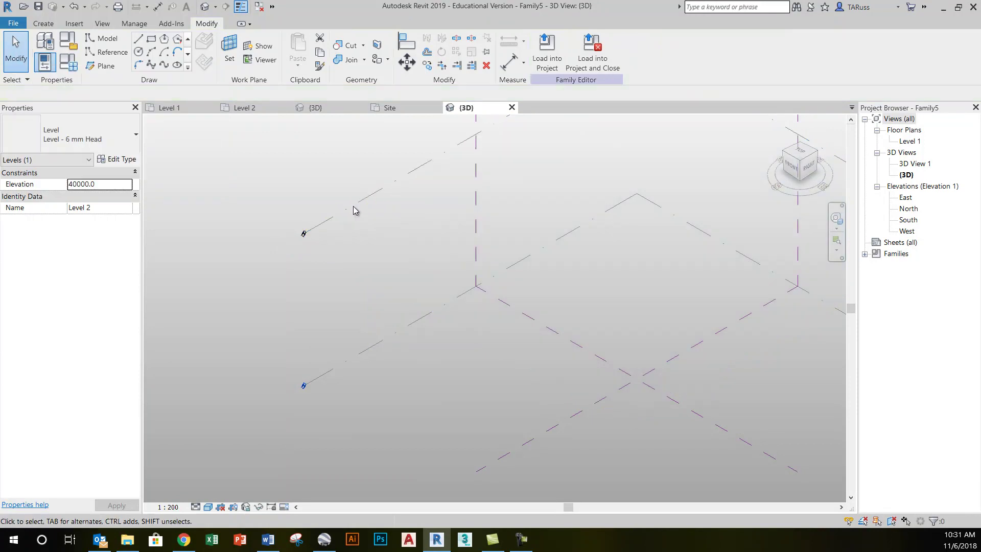
Sketch a model-line ellipse on Level 1 from the top view, centred on the reference plane intersection, with half-axes 14000 horizontally and 8000 vertically.
scroll(431, 311, "down", 2)
left_click(417, 327)
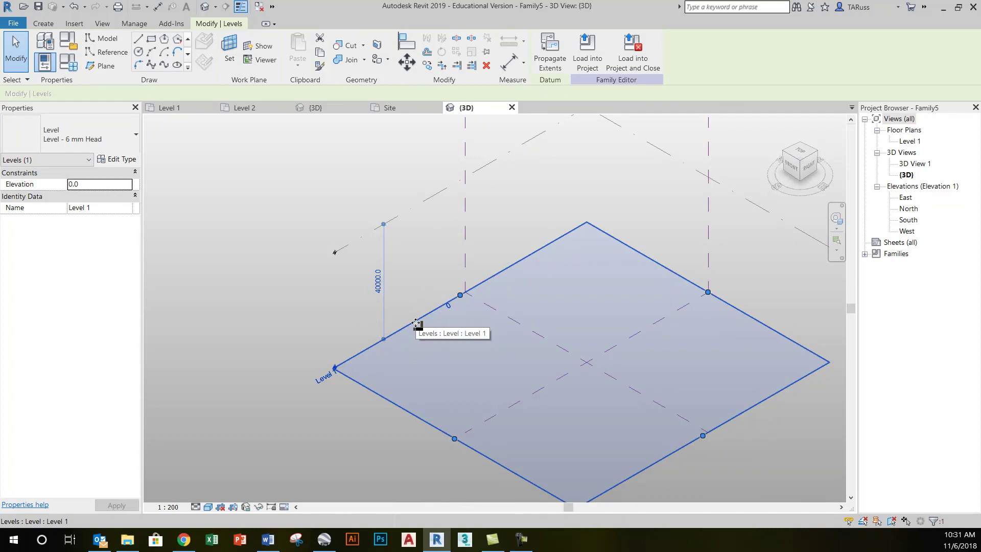
left_click(311, 316)
left_click(414, 326)
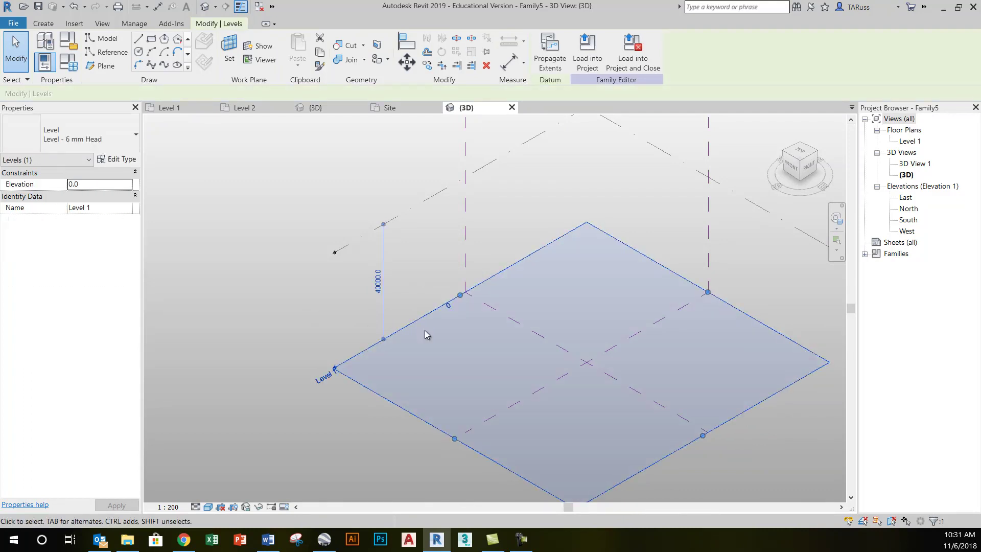
left_click(801, 155)
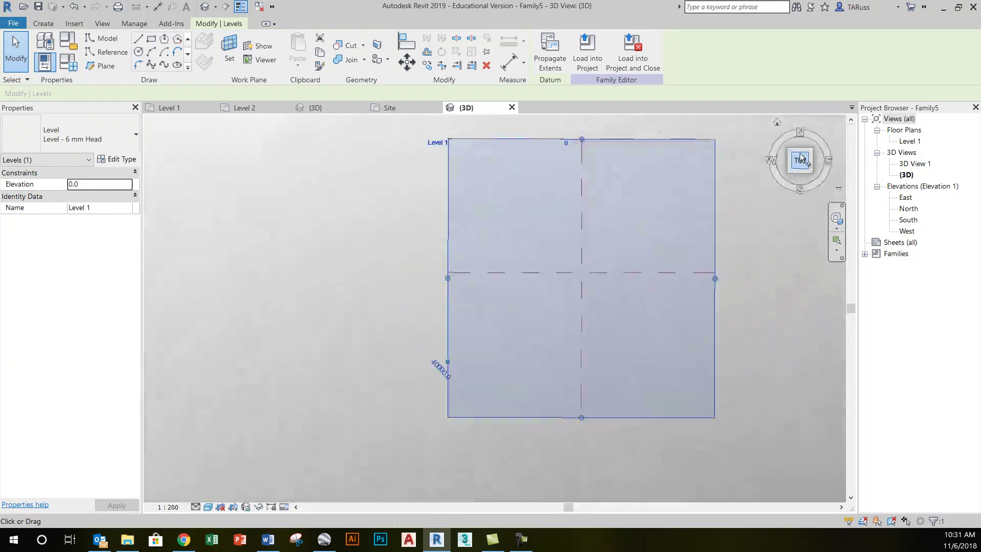
scroll(448, 292, "up", 2)
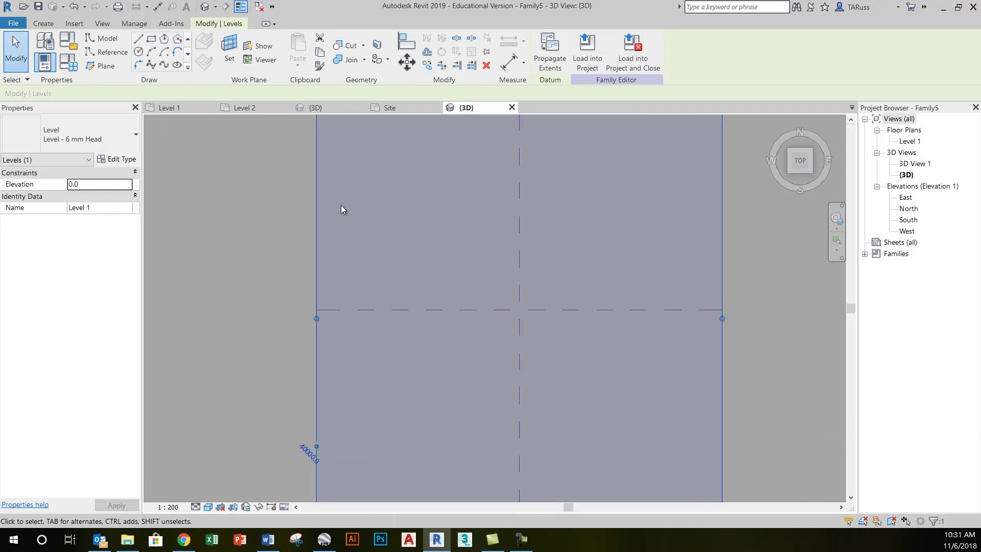
left_click(176, 66)
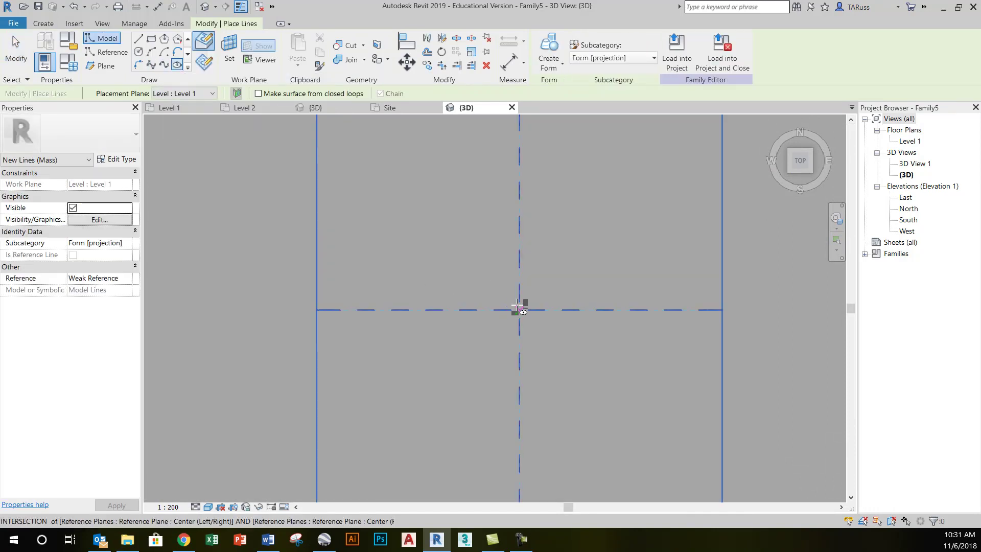
left_click(519, 309)
left_click(462, 309)
left_click(519, 277)
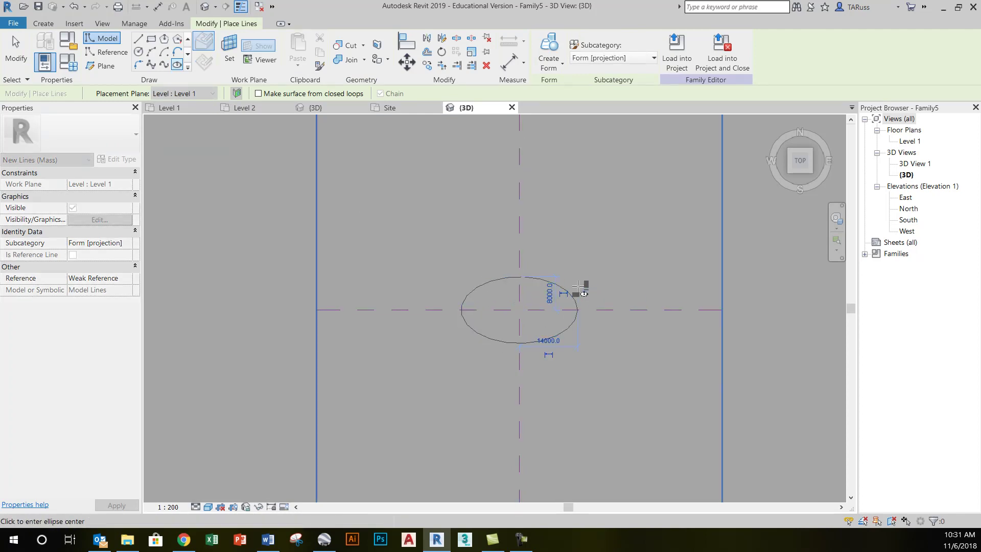
left_click(16, 51)
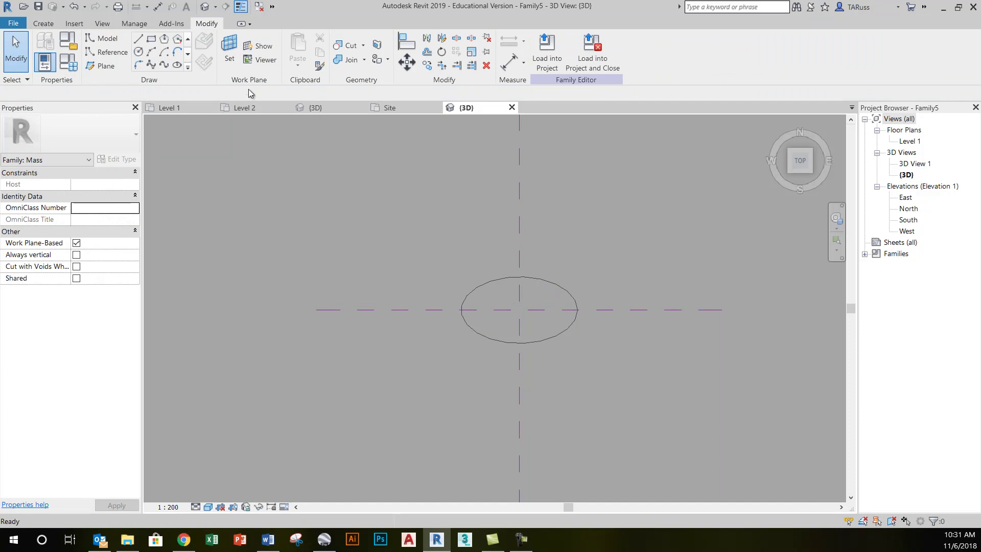
Set the active work plane to Level 2.
left_click(230, 55)
left_click(114, 94)
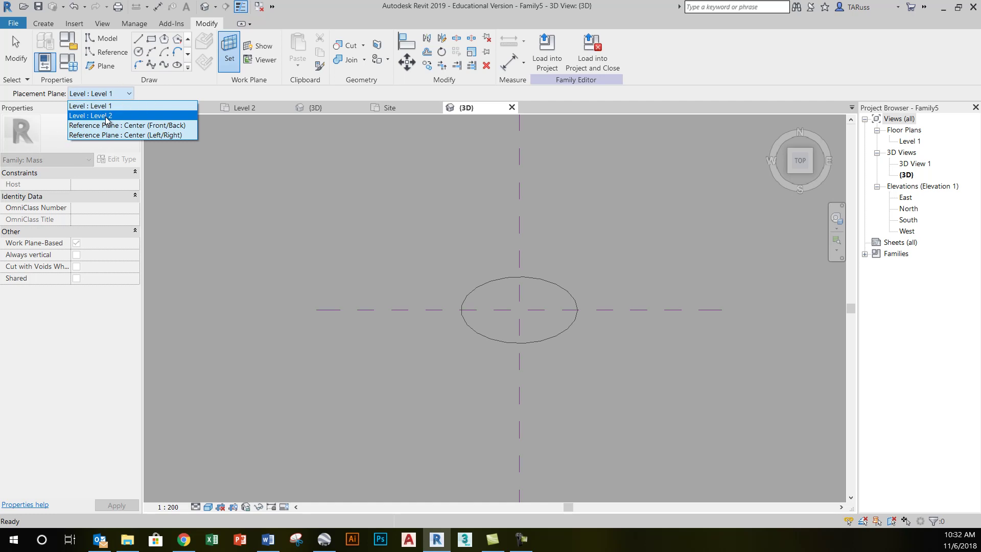
left_click(106, 117)
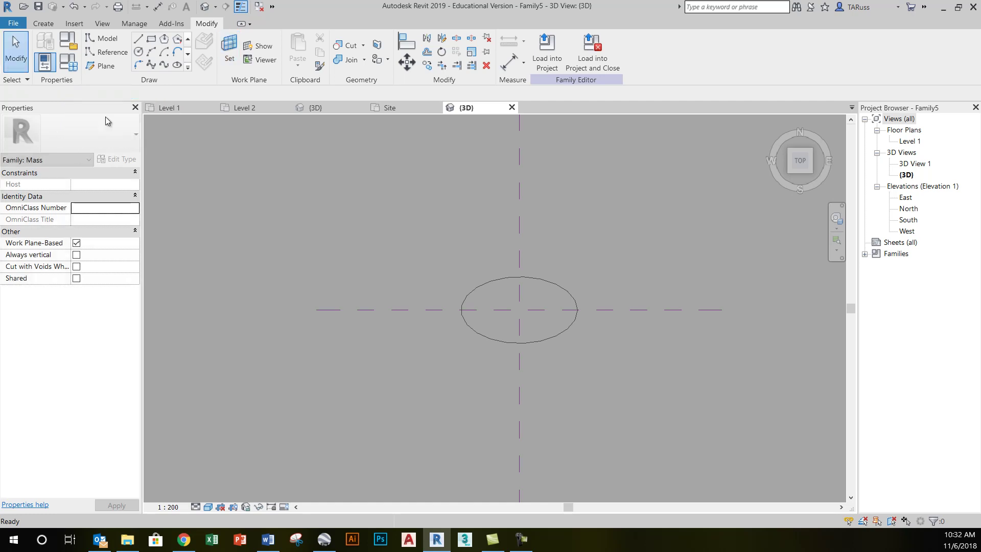
Sketch a model-line ellipse on Level 2 centred on the reference plane intersection, with half-axes 17000 vertically and 9000 horizontally.
left_click(177, 66)
scroll(505, 310, "up", 2)
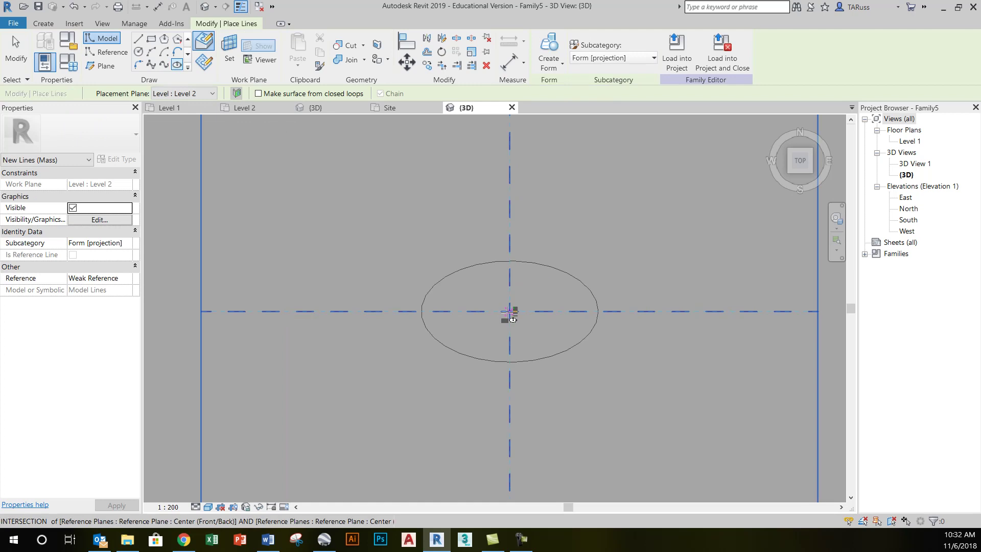
left_click(509, 311)
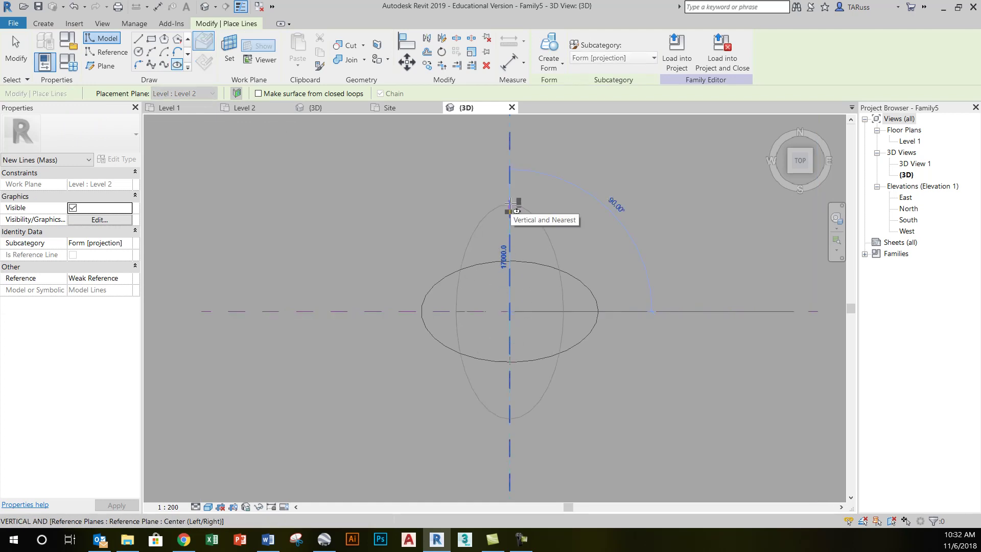
left_click(510, 204)
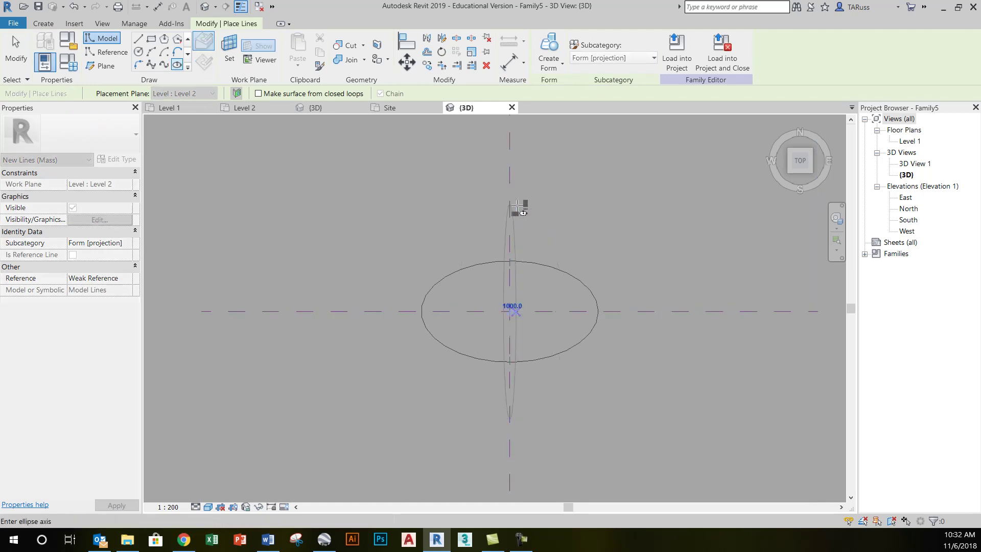
left_click(566, 225)
key("Escape")
key("Escape")
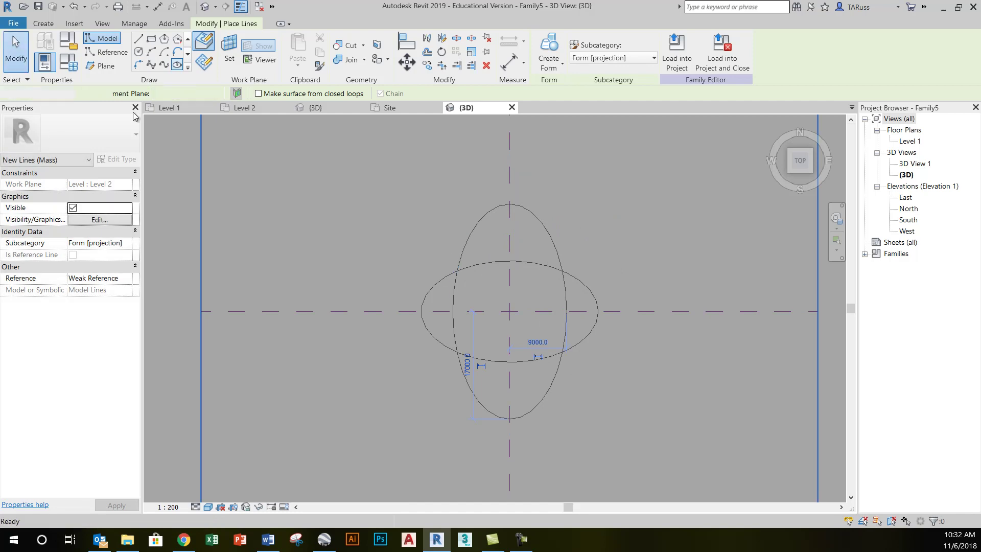
Create a solid form from the Level 1 and Level 2 ellipses together.
scroll(473, 232, "down", 2)
middle_click_drag(473, 232, 527, 346, "shift")
scroll(499, 279, "up", 3)
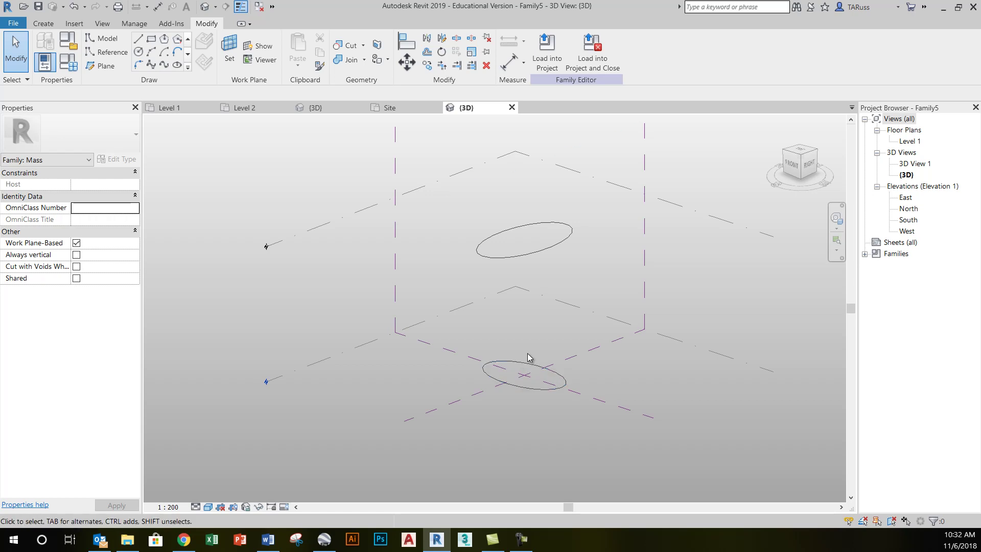
left_click(524, 365)
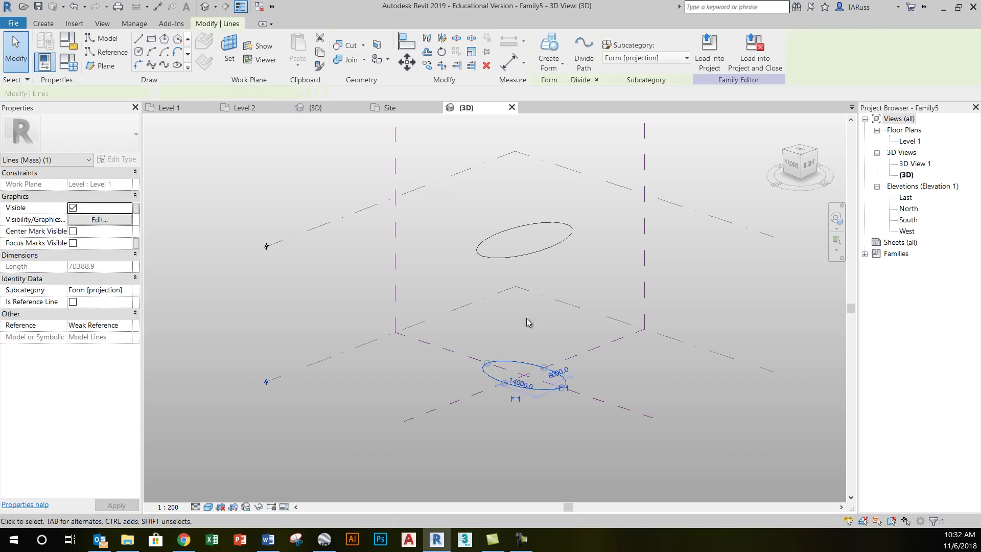
left_click(579, 240, "ctrl")
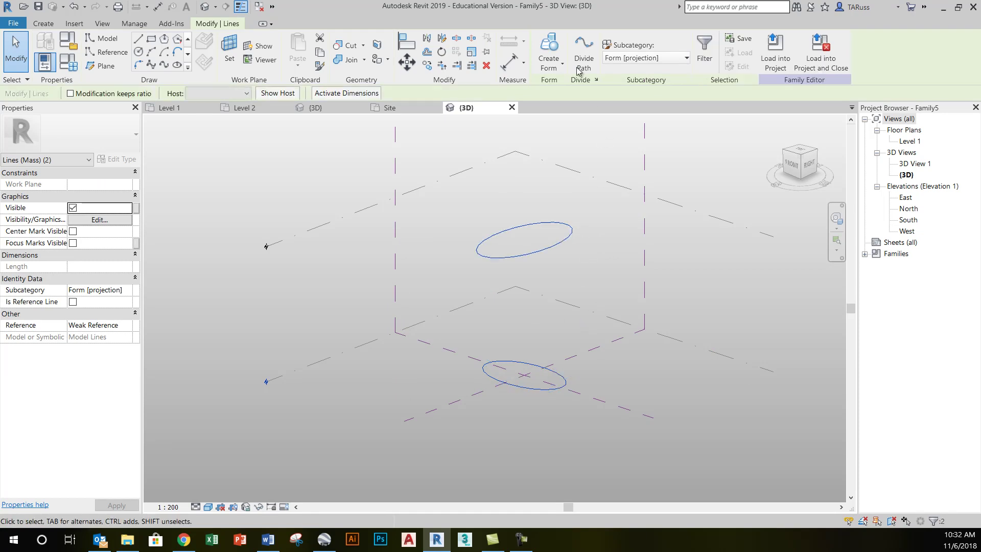
left_click(552, 49)
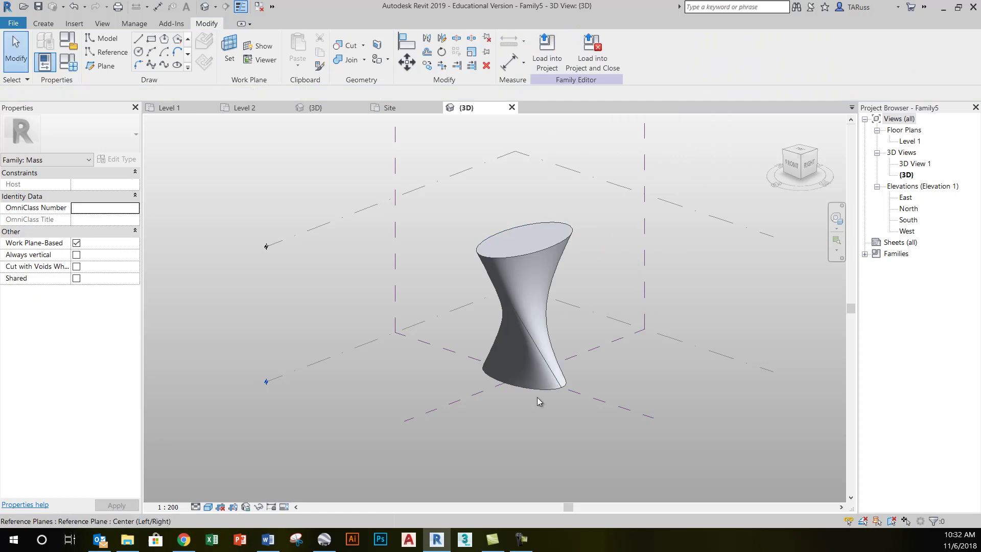
Select the whole twisted form element and turn on X-Ray for it.
middle_click_drag(534, 369, 711, 440, "shift")
scroll(442, 345, "up", 3)
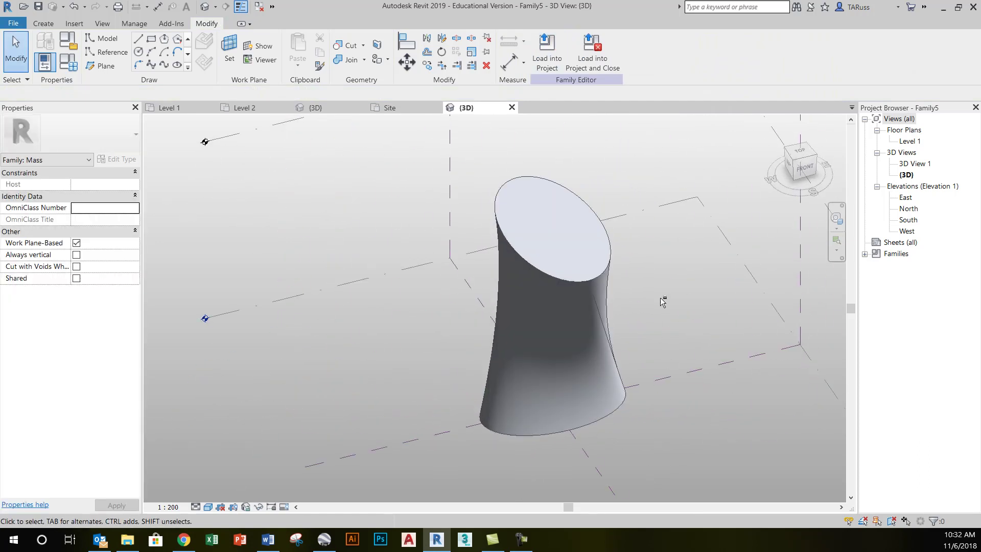
middle_click_drag(665, 307, 573, 266, "shift")
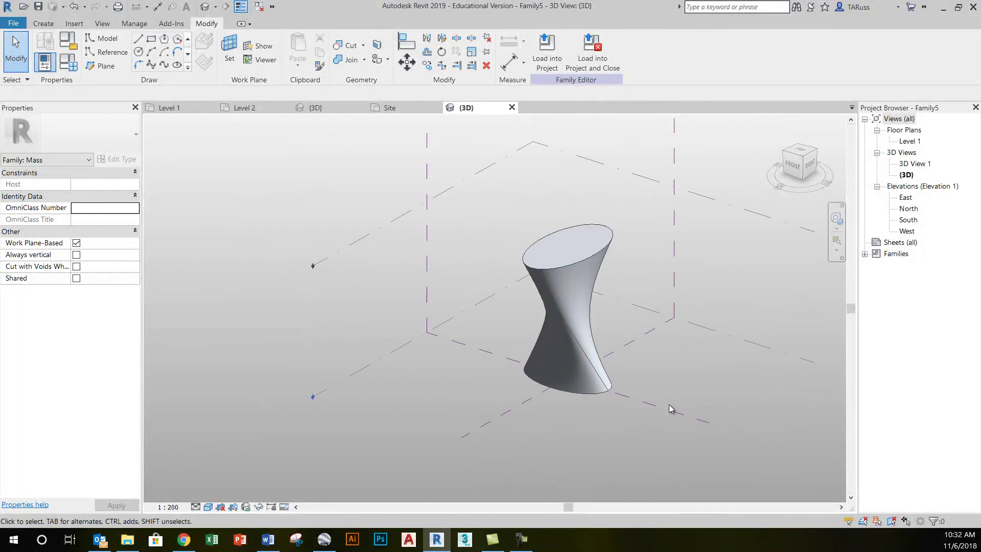
scroll(610, 327, "up", 2)
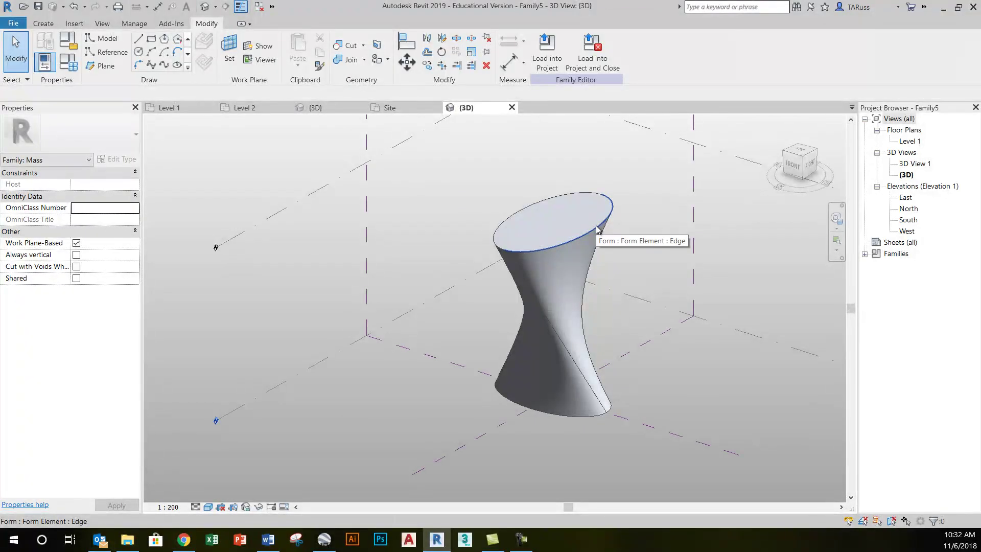
middle_click_drag(597, 229, 552, 238)
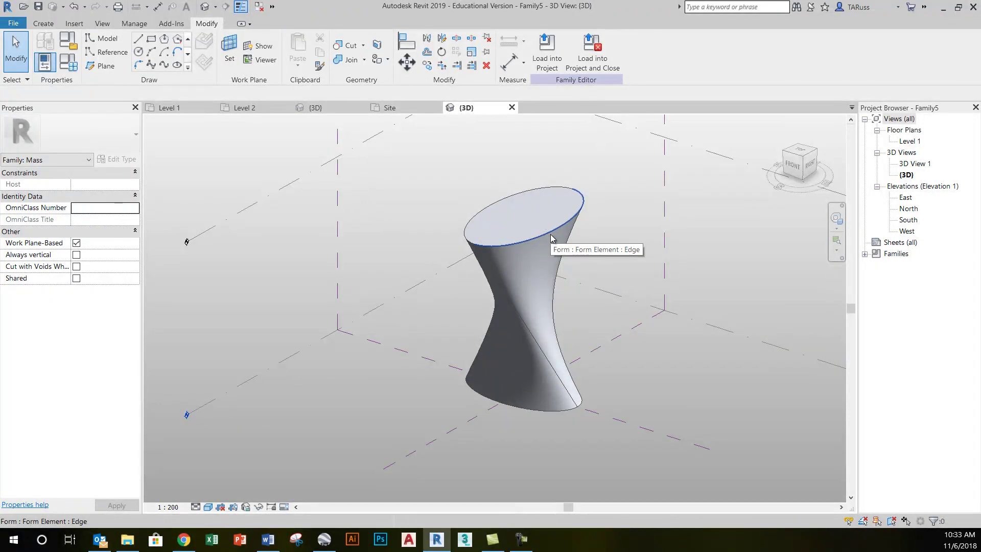
key("Tab")
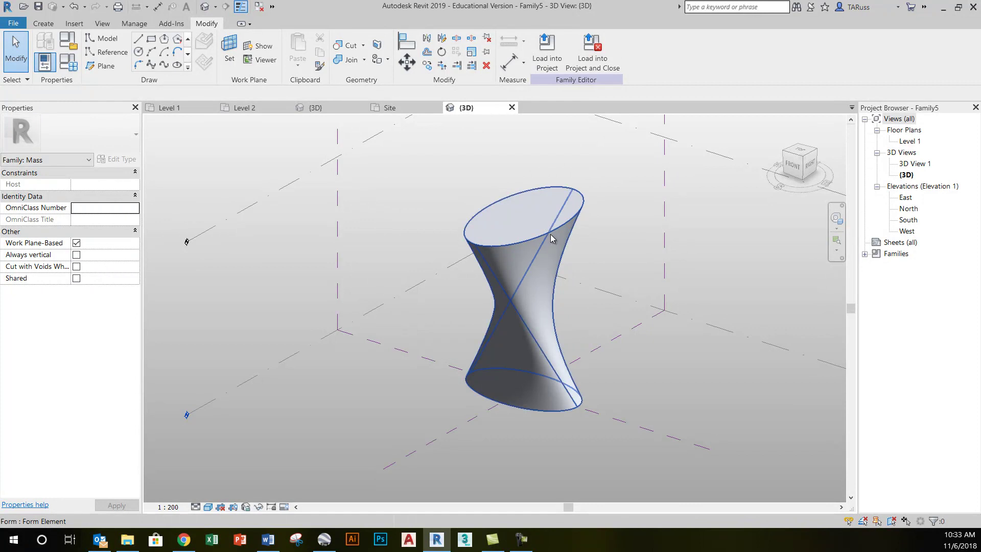
left_click(551, 238)
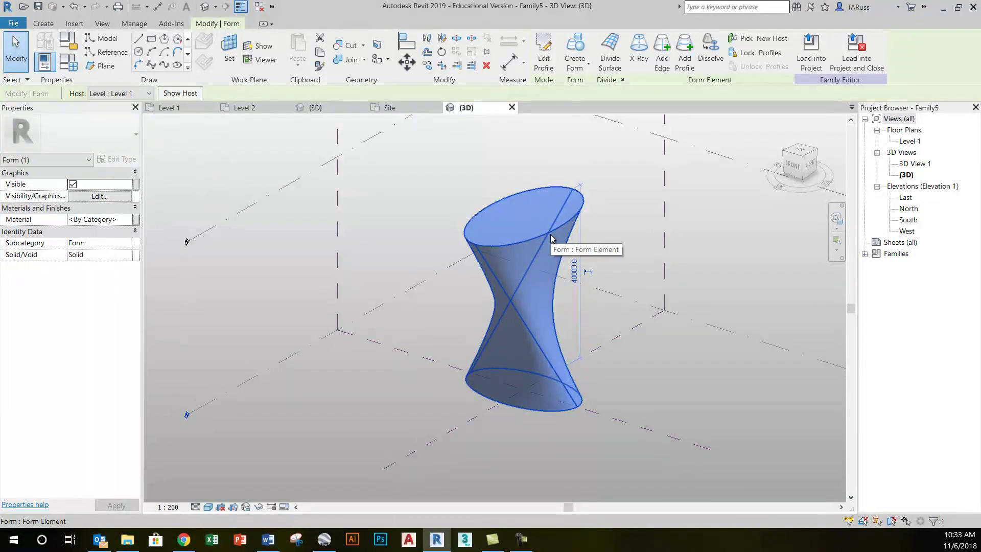
middle_click_drag(422, 328, 427, 372, "shift")
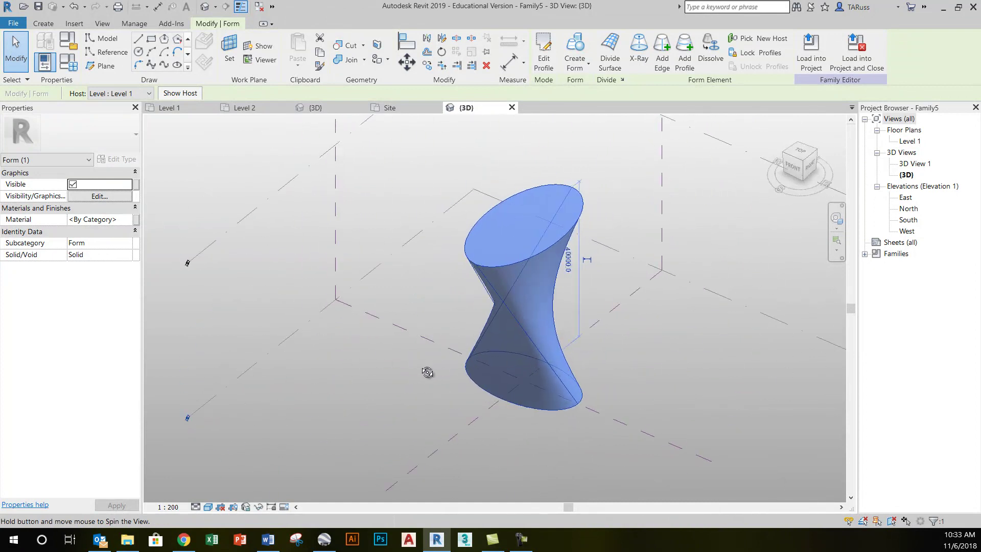
left_click(640, 48)
scroll(475, 263, "up", 2)
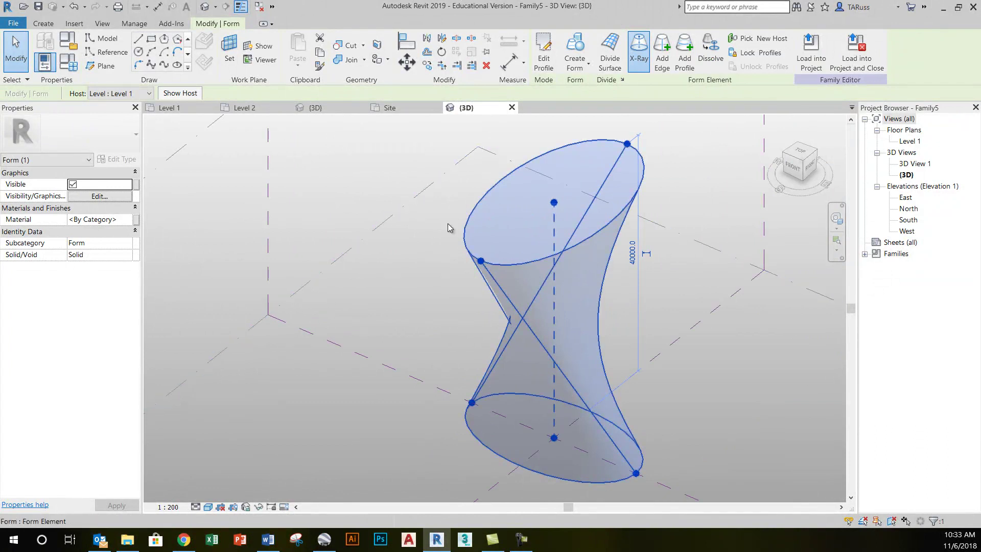
Add a profile around the form at roughly mid-height between the two ellipses.
scroll(443, 254, "down", 3)
middle_click_drag(598, 216, 402, 258, "shift")
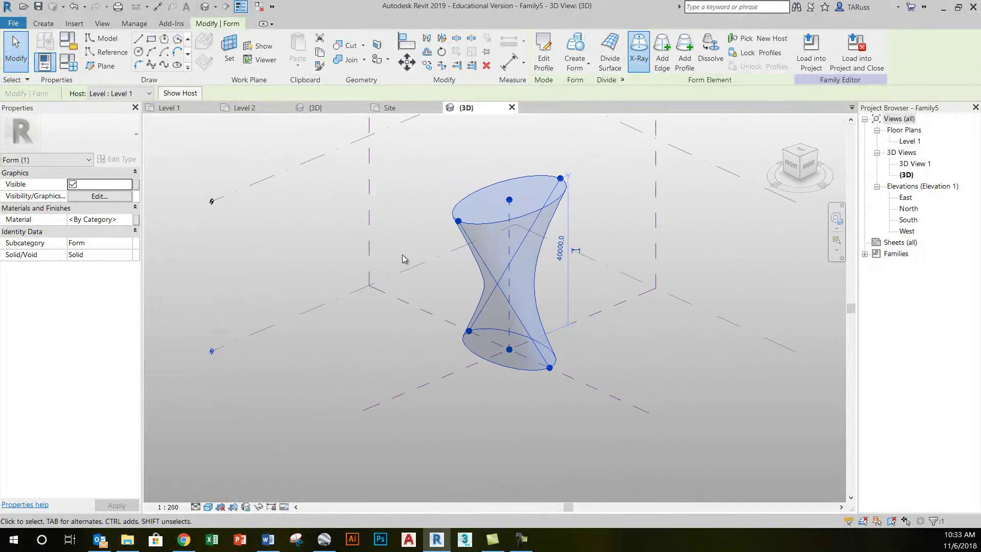
left_click(684, 58)
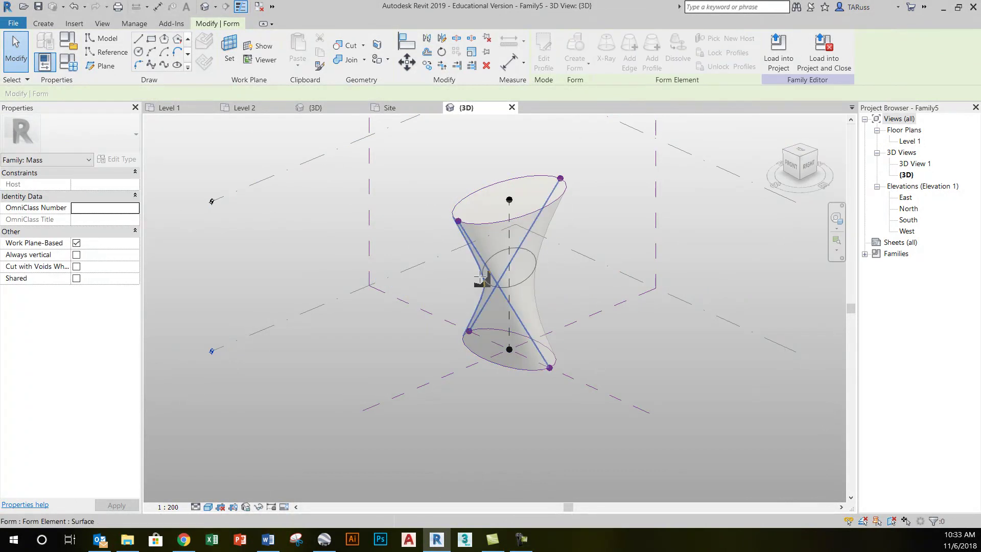
scroll(484, 260, "up", 2)
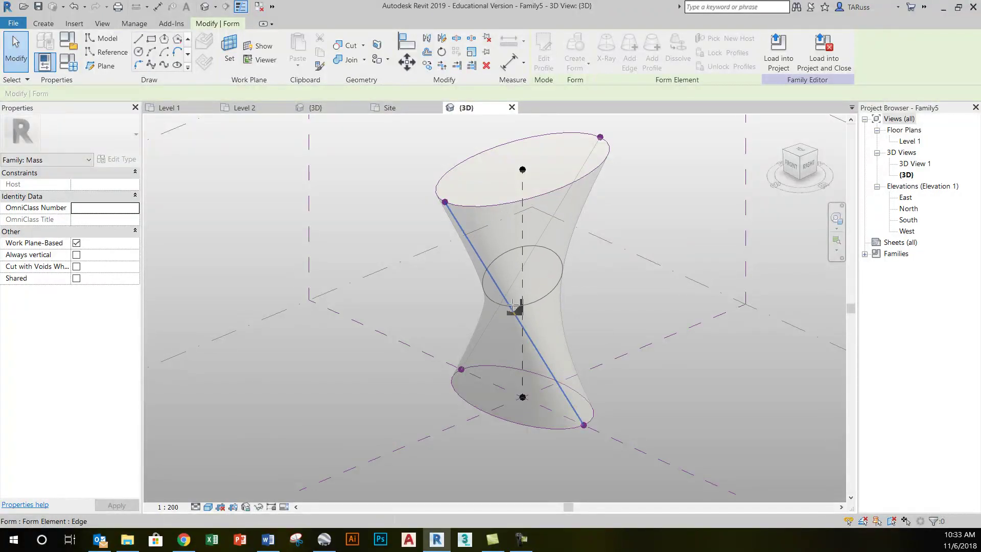
left_click(513, 303)
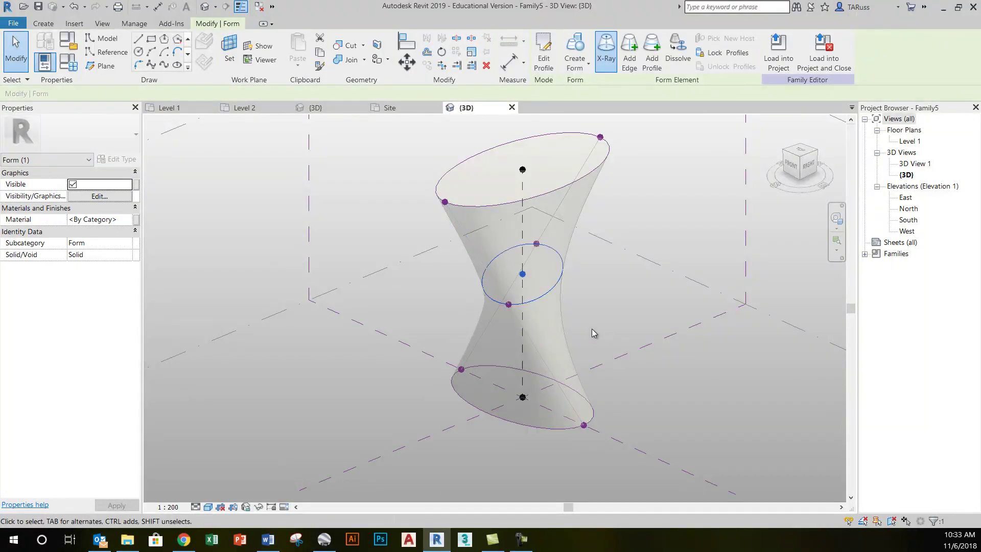
left_click(17, 53)
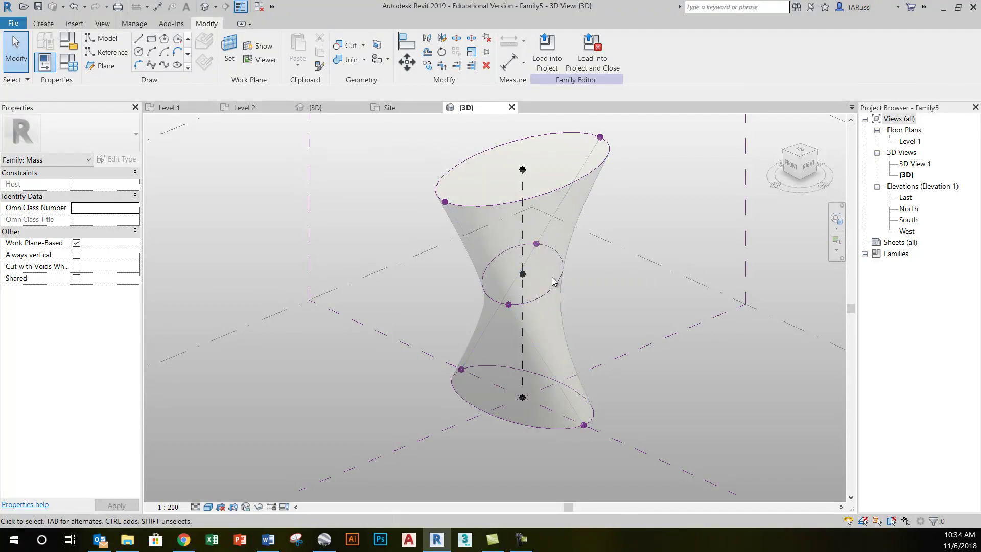
Shift an edge of the middle profile horizontally to push the form's waist off the central axis.
scroll(567, 290, "up", 2)
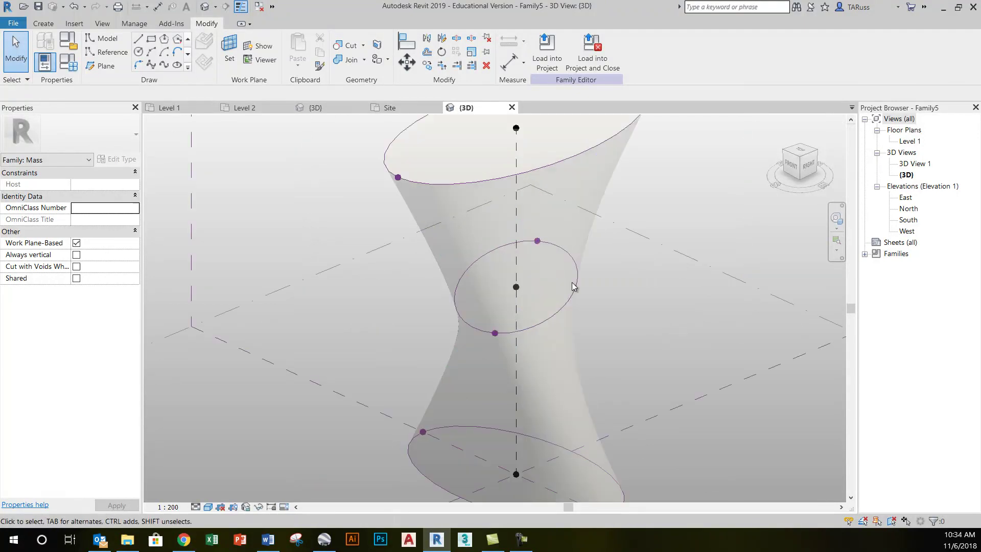
left_click(541, 327)
left_click_drag(600, 296, 624, 296)
middle_click_drag(516, 340, 595, 361, "shift")
middle_click_drag(458, 329, 735, 305, "shift")
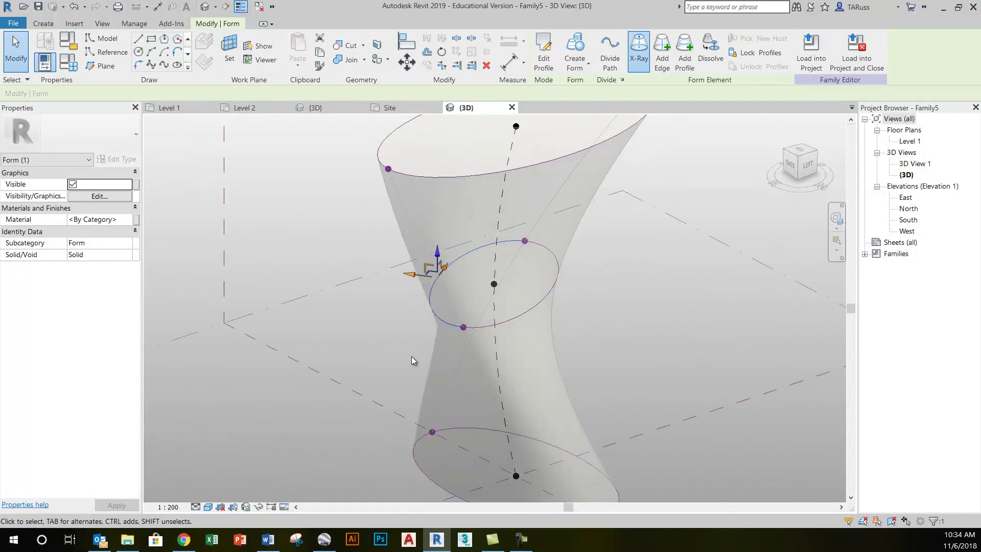
left_click(375, 354)
Toggle the coordinates of a middle profile vertex's 3D control and move the vertex to about 24386 above Level 1.
left_click(463, 328)
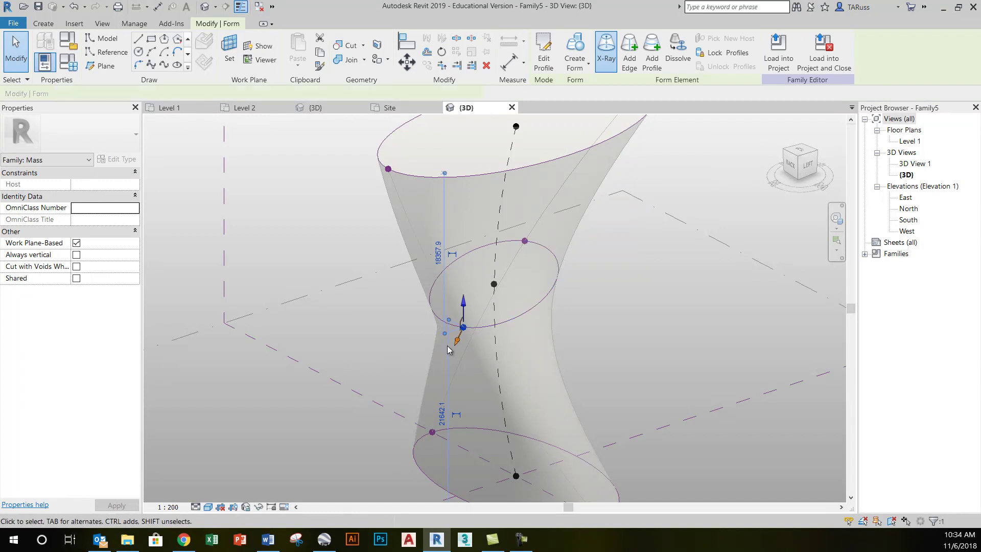
middle_click_drag(452, 356, 546, 224, "shift")
scroll(553, 220, "up", 2)
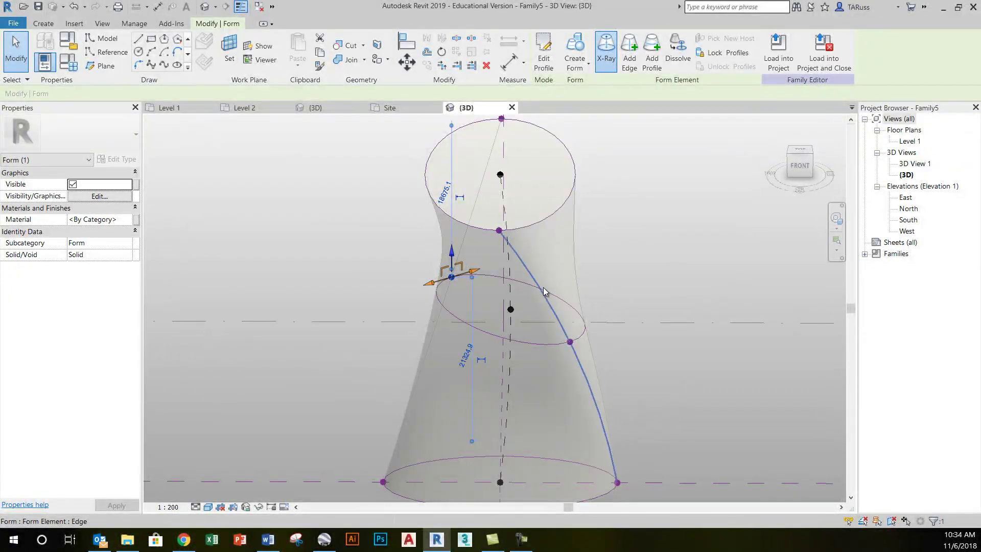
left_click(570, 348)
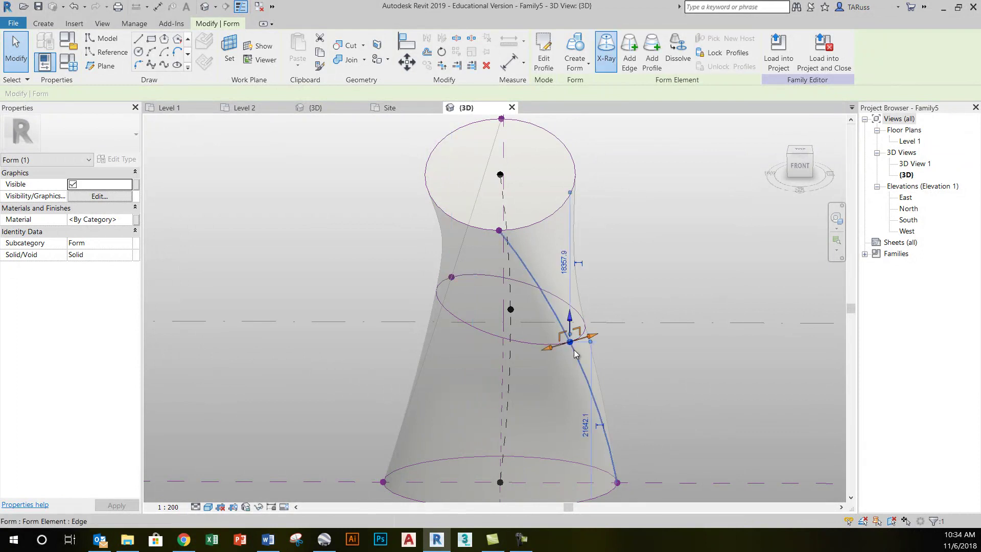
middle_click_drag(422, 310, 540, 344, "shift")
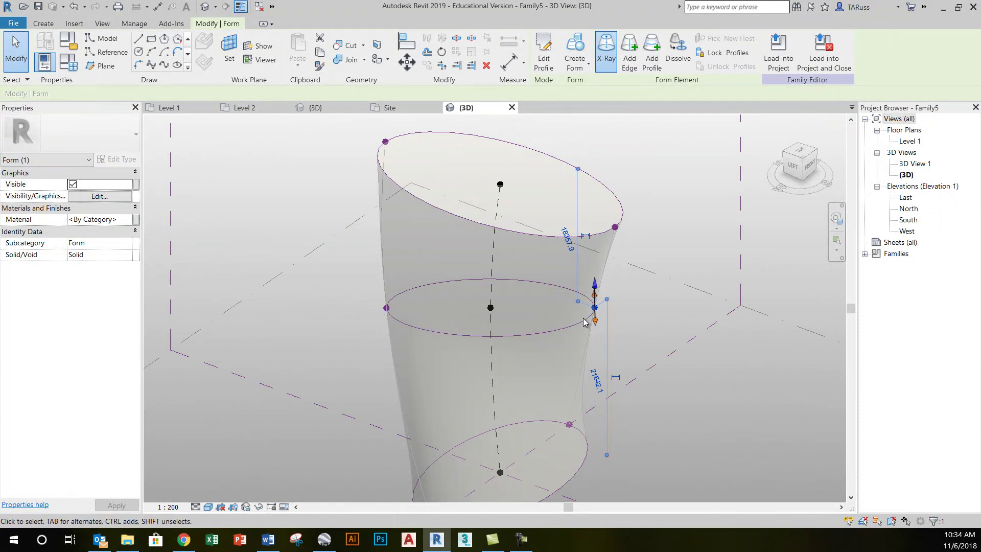
middle_click_drag(625, 322, 545, 259, "shift")
scroll(580, 339, "up", 4)
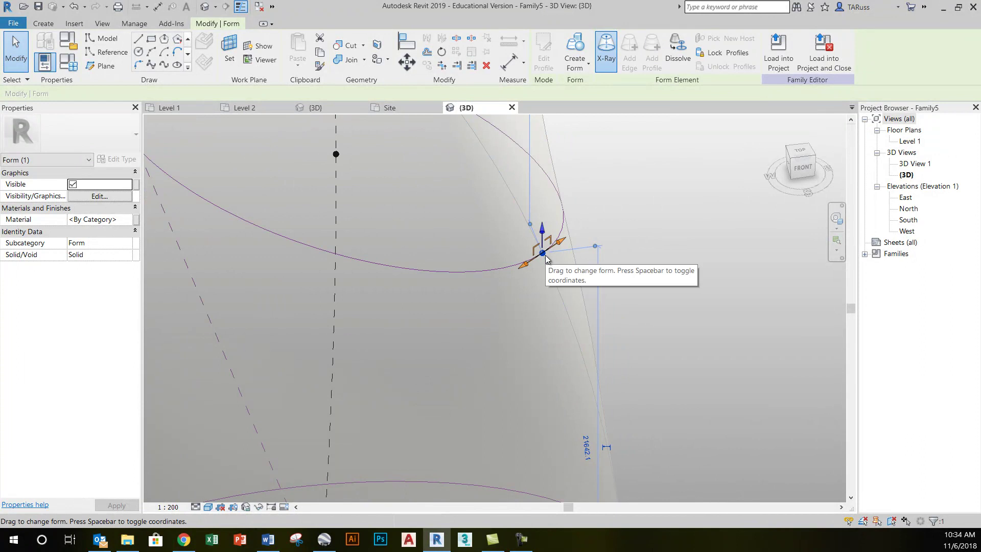
left_click(546, 259)
scroll(562, 263, "down", 3)
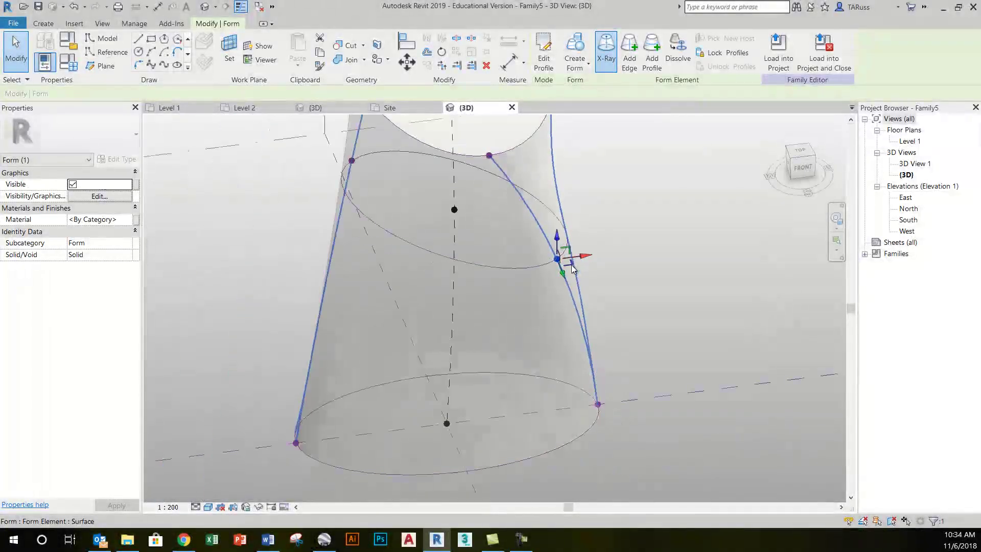
middle_click_drag(572, 269, 619, 277, "shift")
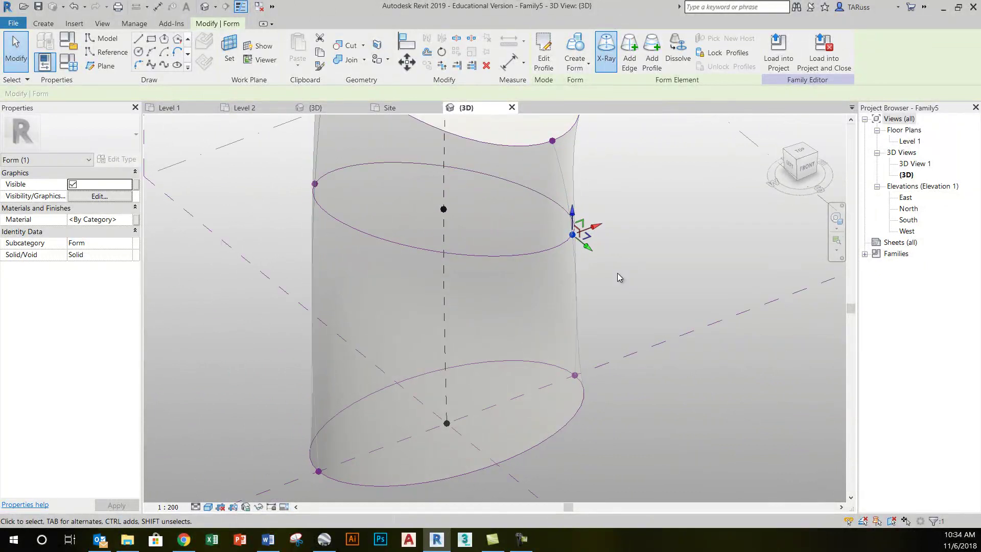
left_click_drag(599, 230, 590, 182)
middle_click_drag(512, 271, 504, 292, "shift")
scroll(581, 217, "down", 3)
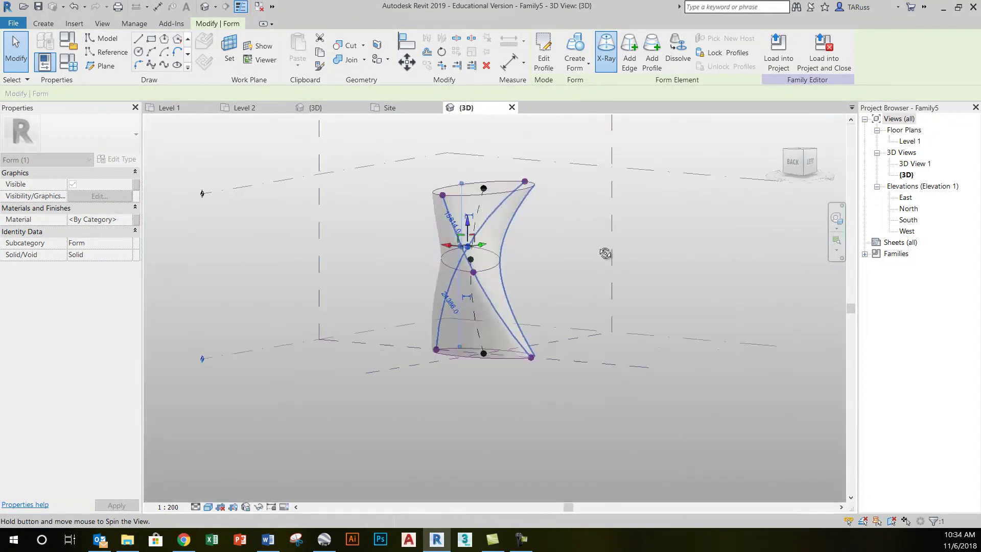
middle_click_drag(606, 253, 511, 288, "shift")
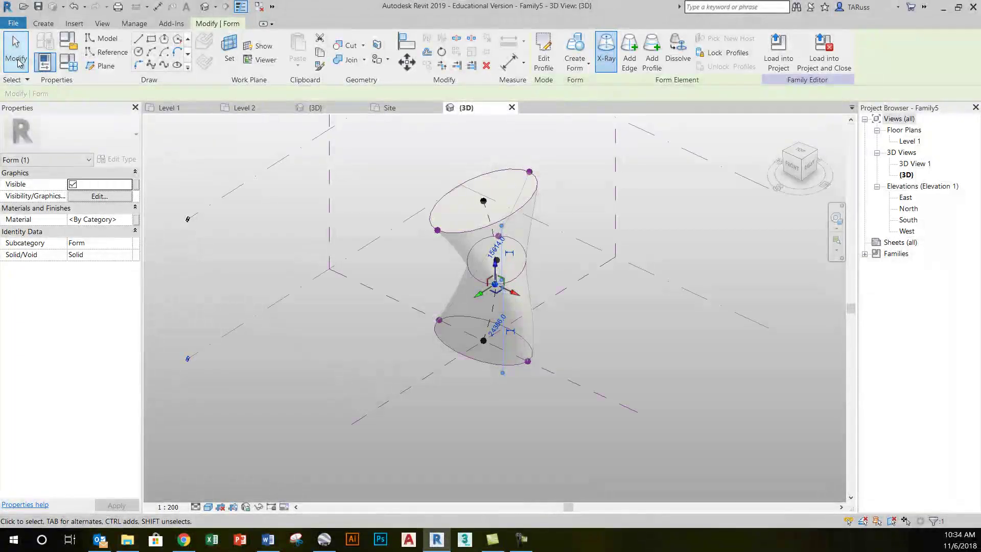
left_click(377, 195)
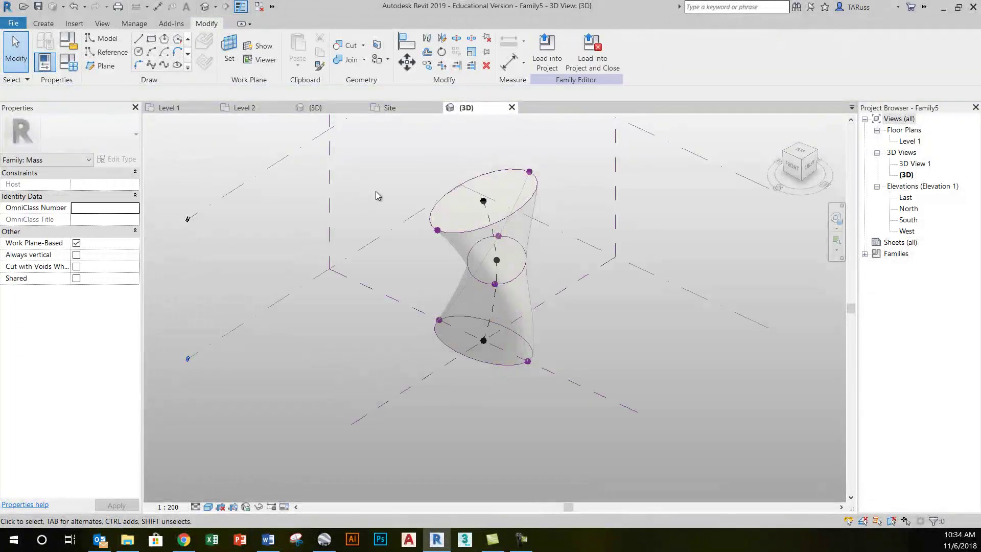
Save the mass family to the Desktop under the file name CONCEPTUAL MODELING DEMO.
left_click(14, 23)
mouse_move(41, 171)
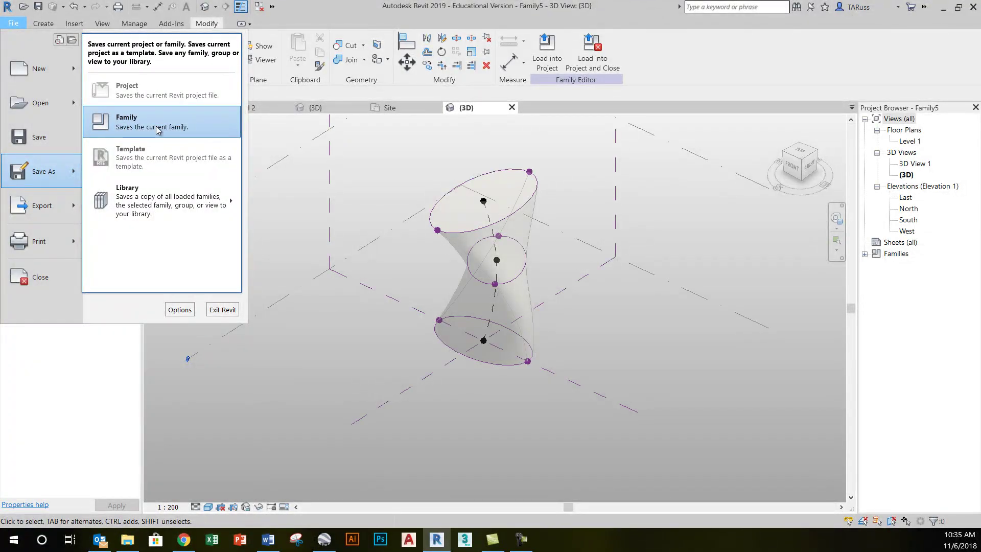
left_click(187, 129)
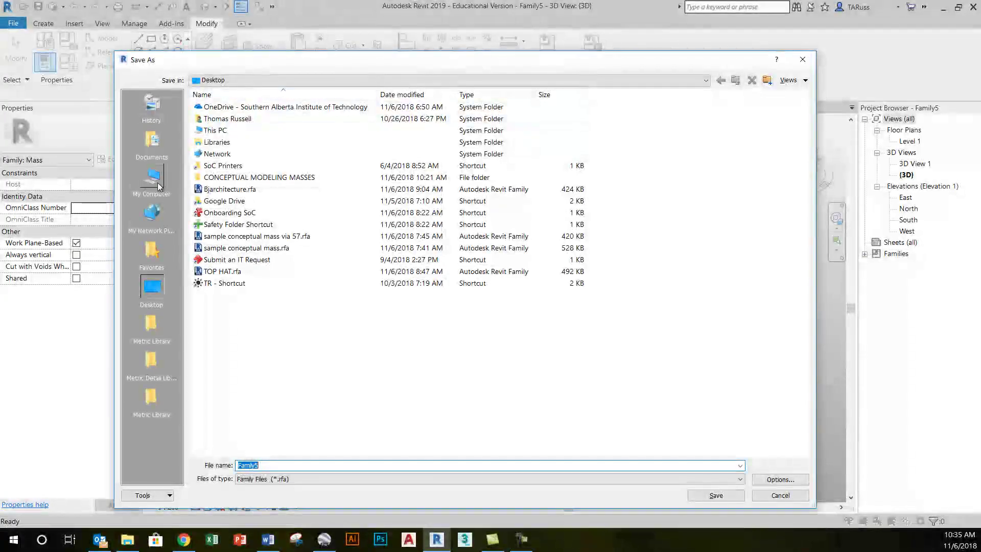
left_click(279, 465)
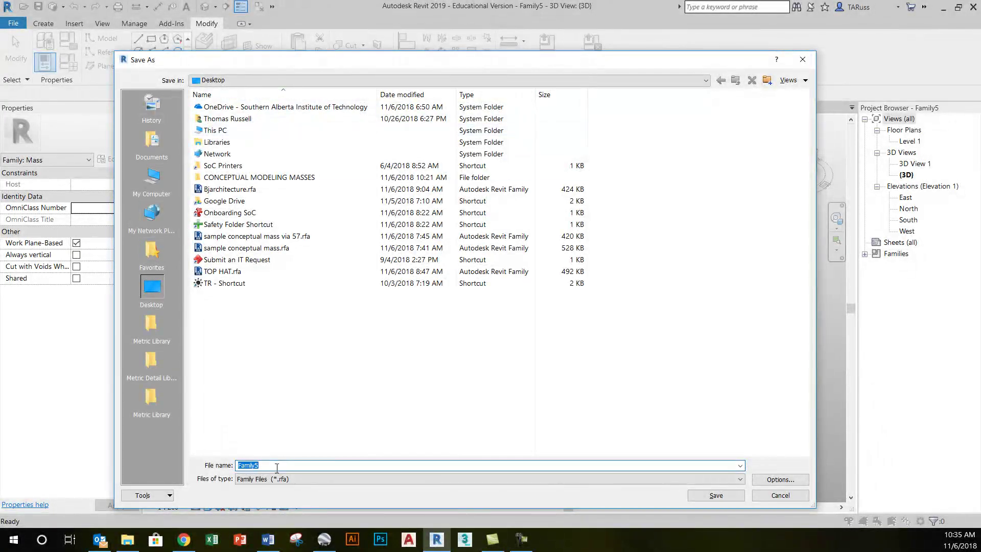
type("CONCE")
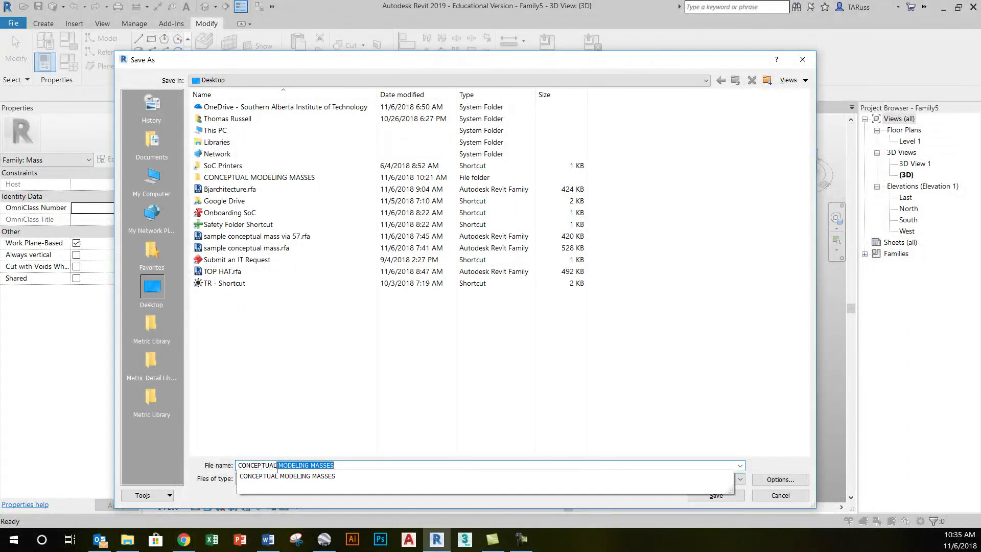
type("PTUAL MODELING DEMO")
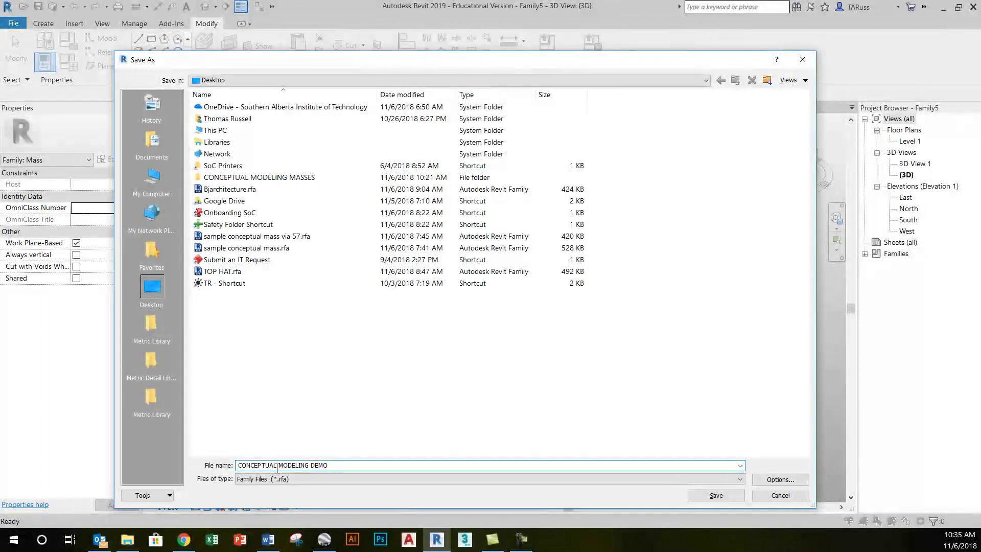
key("Return")
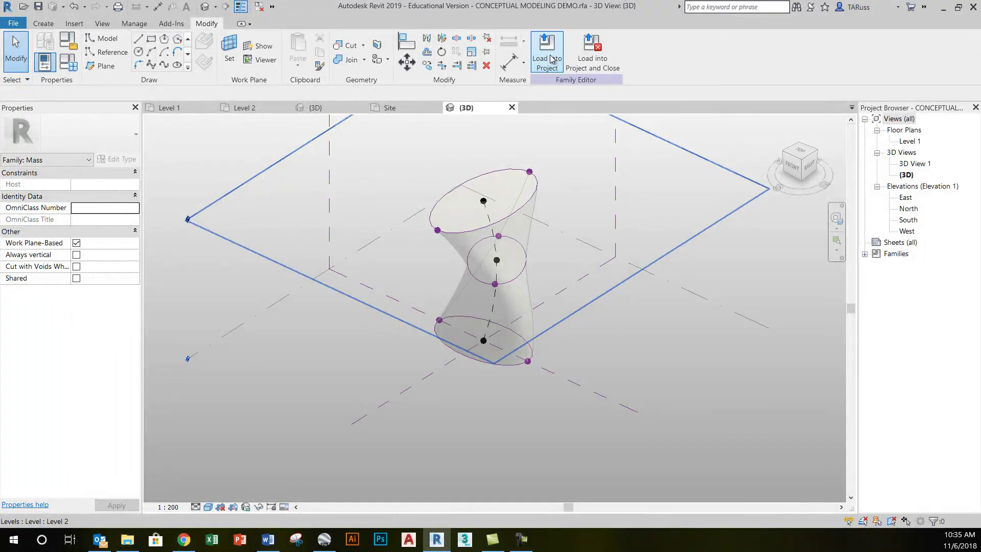
Load the family into the project and place one instance on Level 1, about 14000 above the square building's upper wall line.
left_click(550, 59)
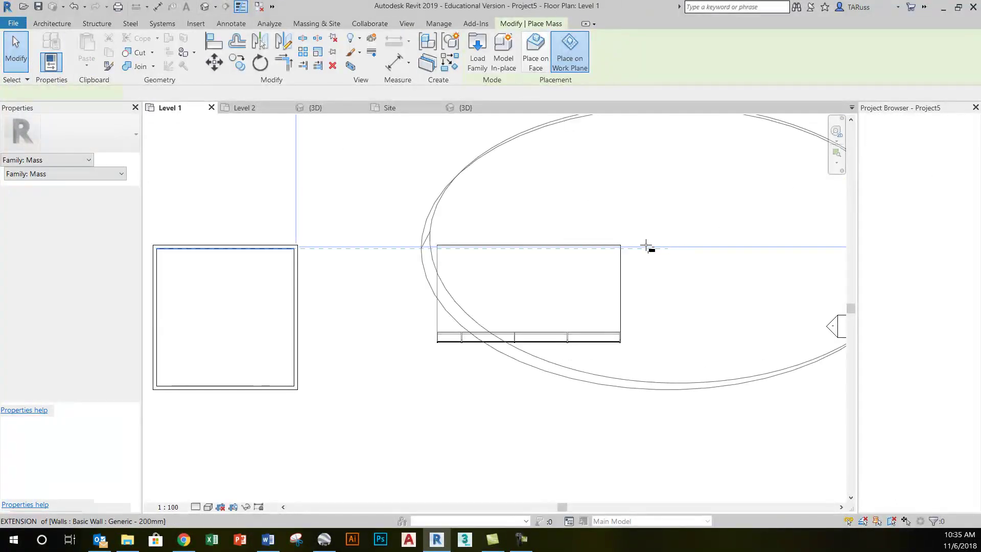
scroll(646, 247, "down", 6)
left_click(560, 259)
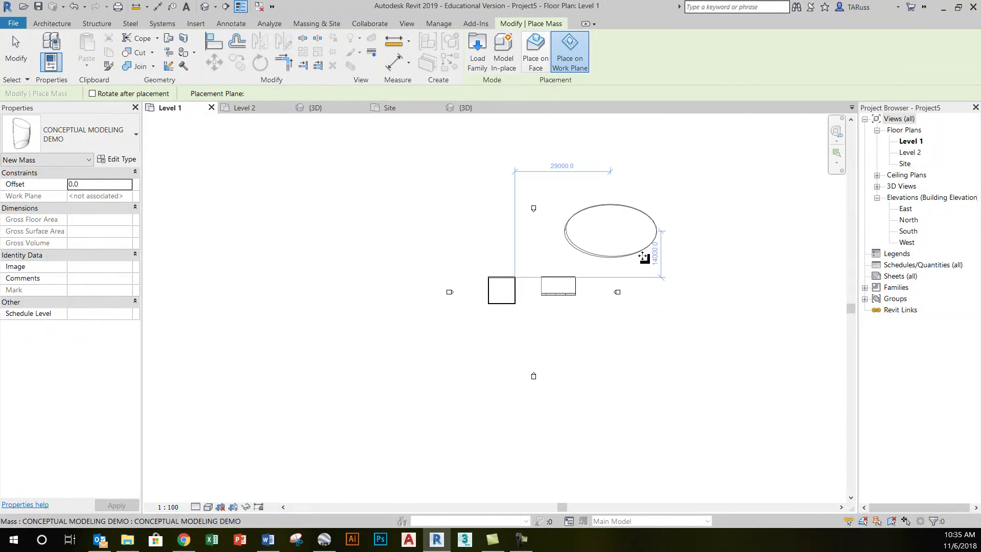
scroll(618, 224, "up", 2)
scroll(615, 226, "up", 1)
left_click(618, 229)
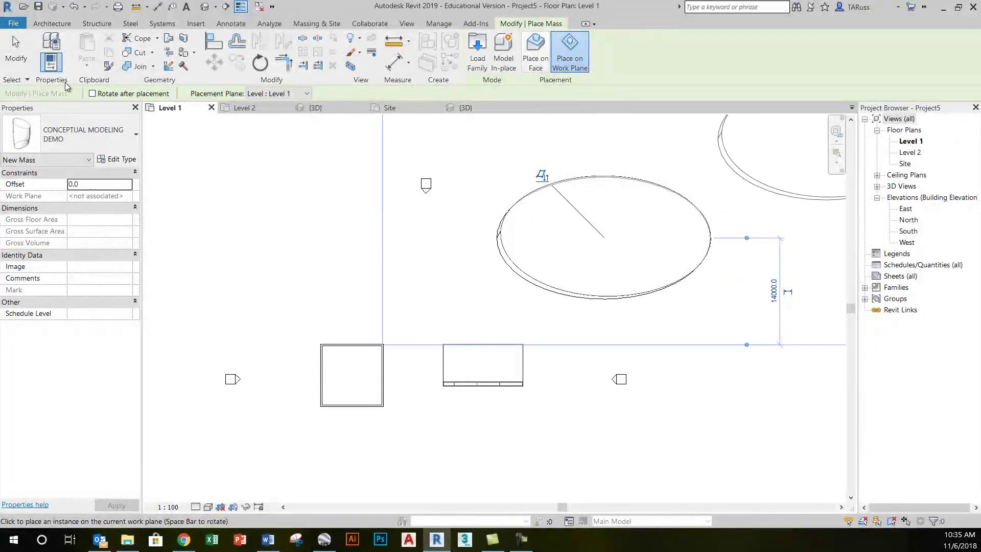
key("Escape")
key("Escape")
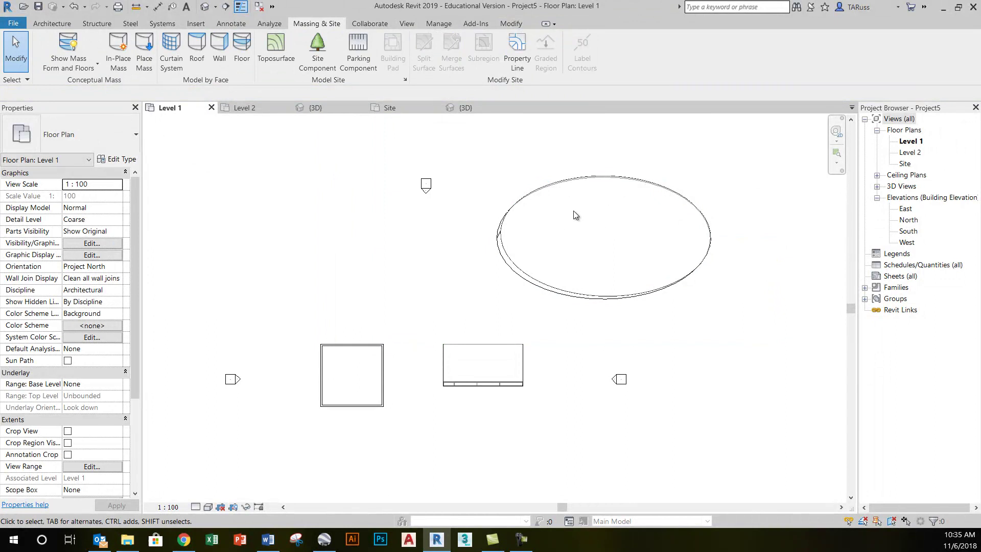
Open the project's 3D view and examine the placed twisted mass beside the existing buildings.
left_click(213, 10)
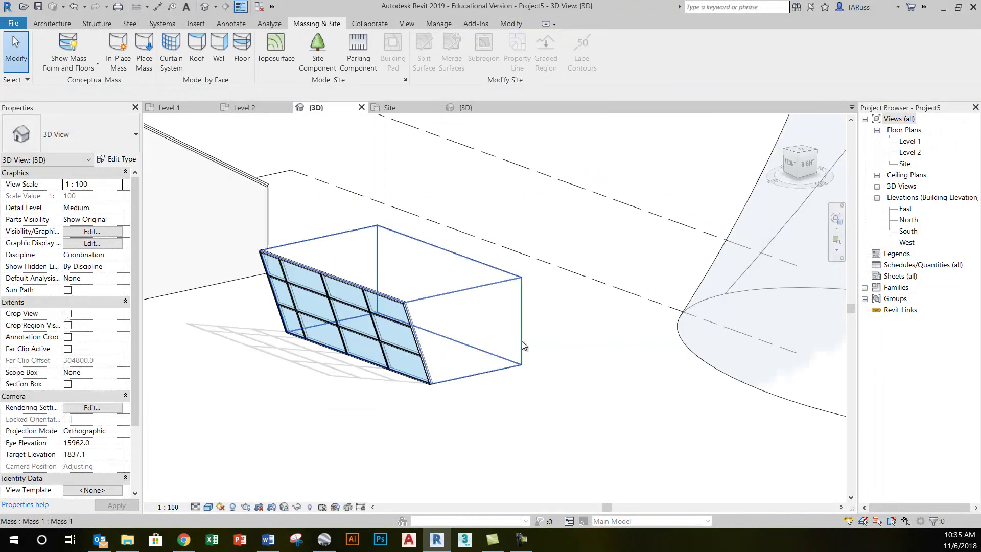
scroll(460, 327, "down", 4)
middle_click_drag(458, 324, 480, 320, "shift")
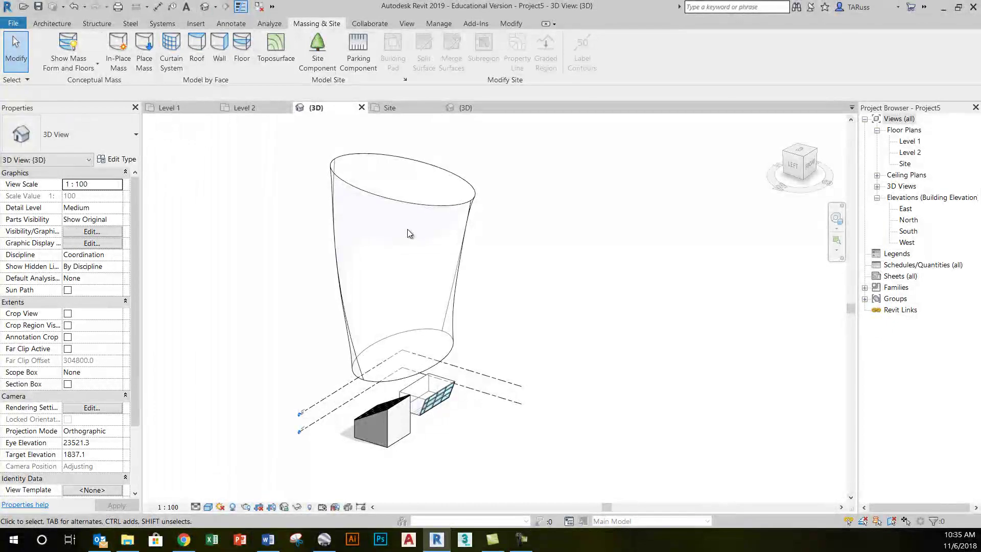
scroll(445, 443, "up", 6)
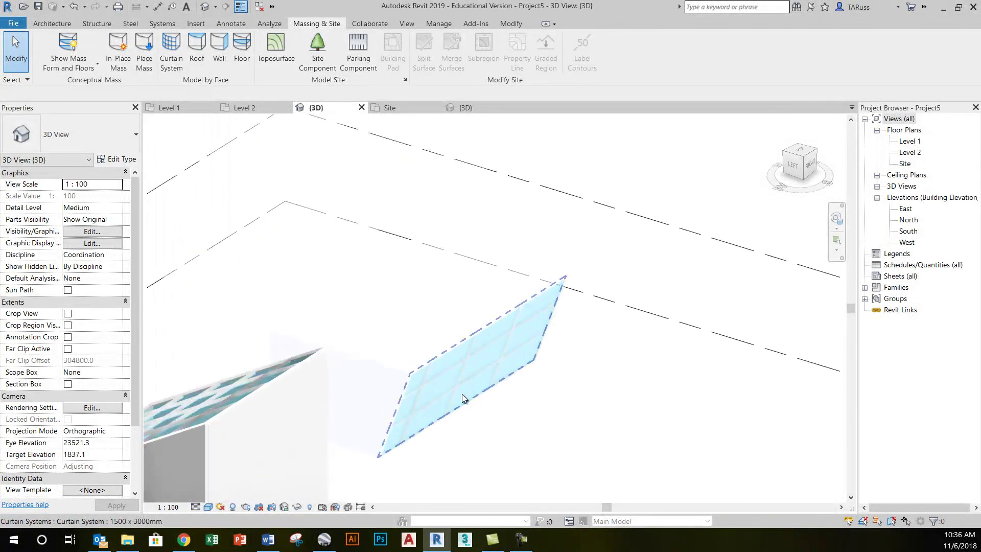
scroll(501, 379, "down", 5)
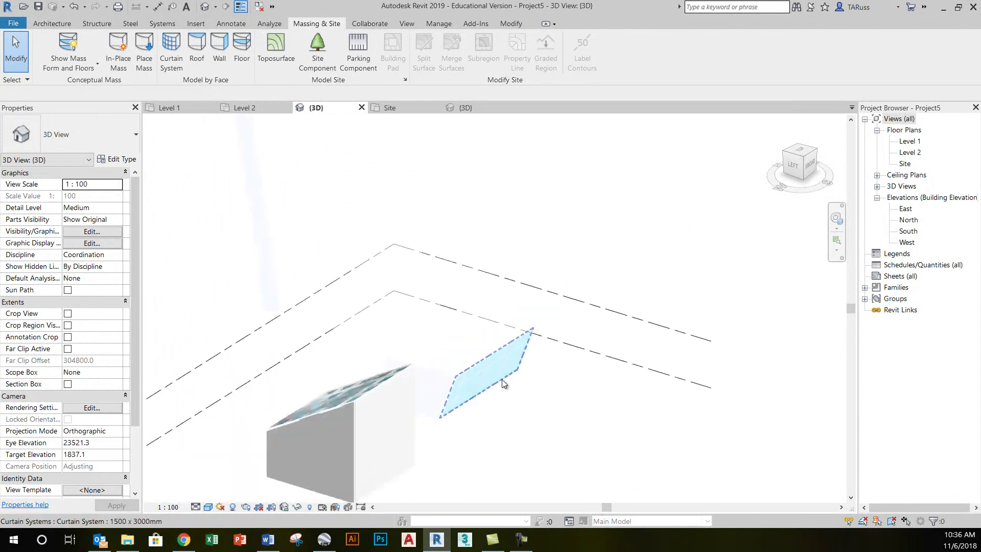
middle_click_drag(509, 380, 423, 153, "shift")
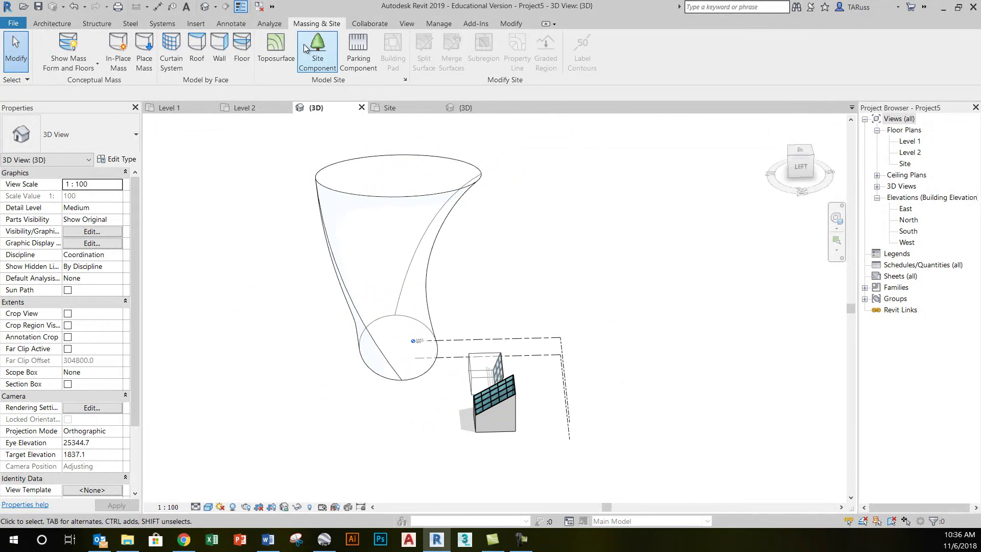
Create Generic - 90mm Brick walls by face on the twisted mass's side surfaces, unjoining the conflicting elements.
left_click(218, 49)
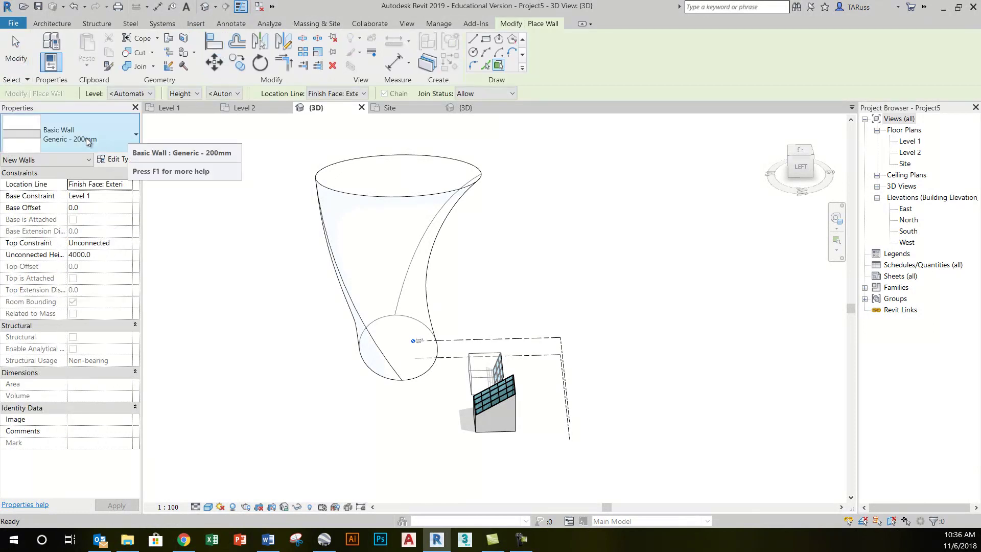
left_click(87, 138)
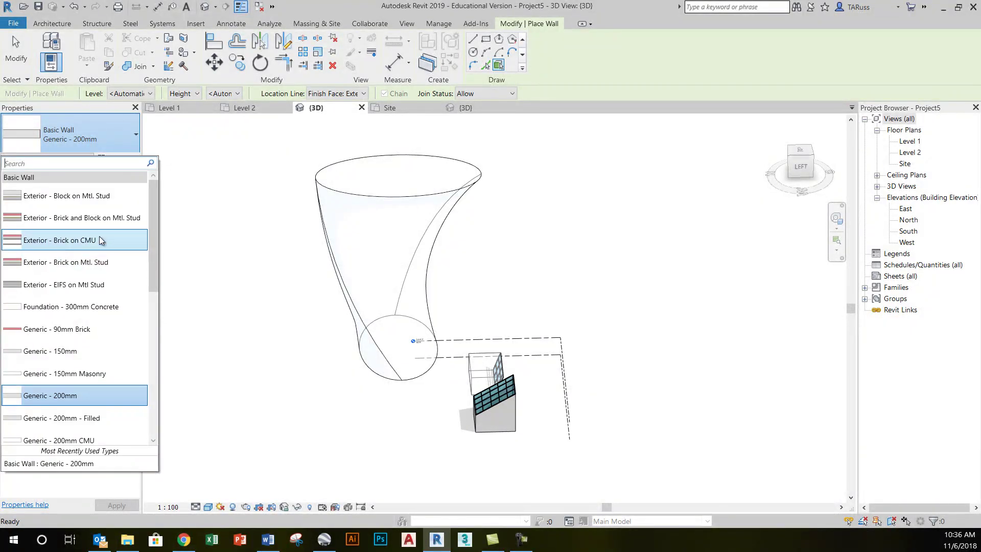
left_click(50, 329)
middle_click_drag(330, 203, 396, 208, "shift")
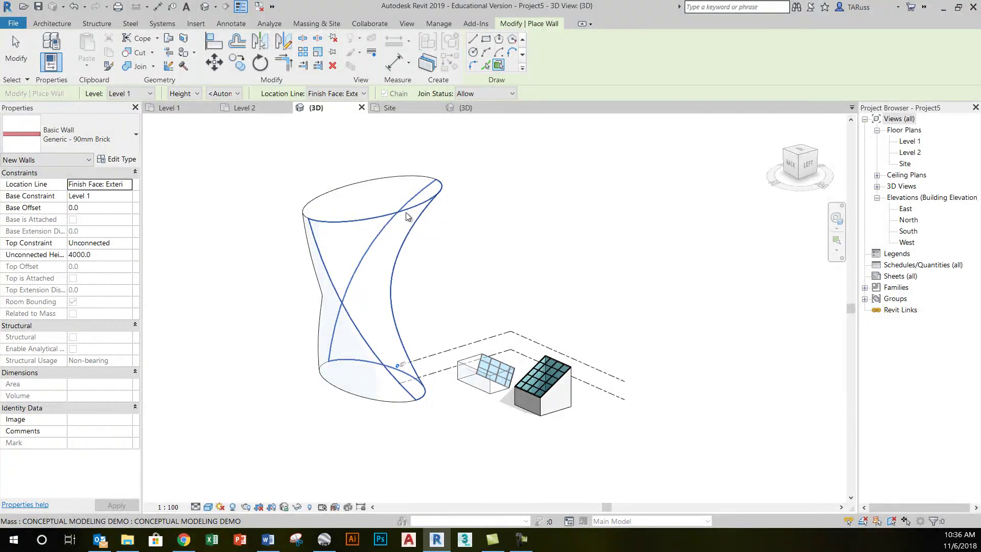
middle_click_drag(406, 215, 638, 263, "shift")
middle_click_drag(480, 217, 542, 240, "shift")
scroll(626, 224, "up", 5)
scroll(528, 203, "up", 2)
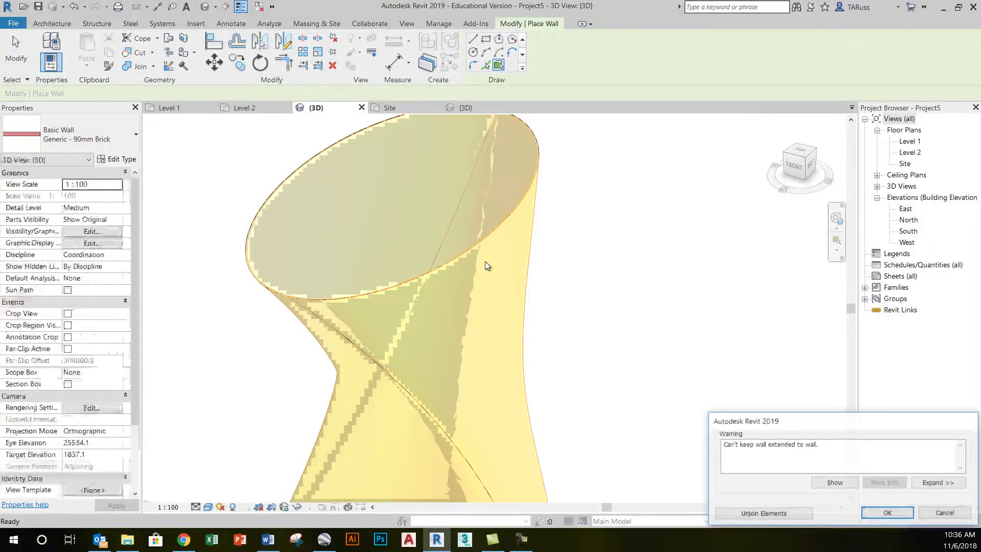
left_click(746, 514)
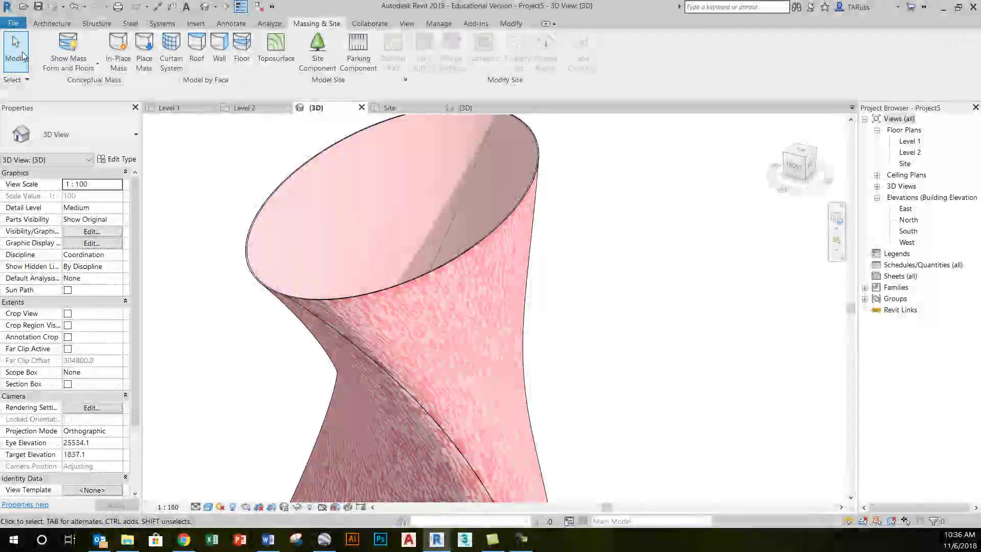
Examine the brick surface pattern near the tower's base and the overall shape of the brick walls.
scroll(461, 210, "down", 5)
middle_click_drag(434, 241, 429, 272, "shift")
scroll(446, 347, "up", 8)
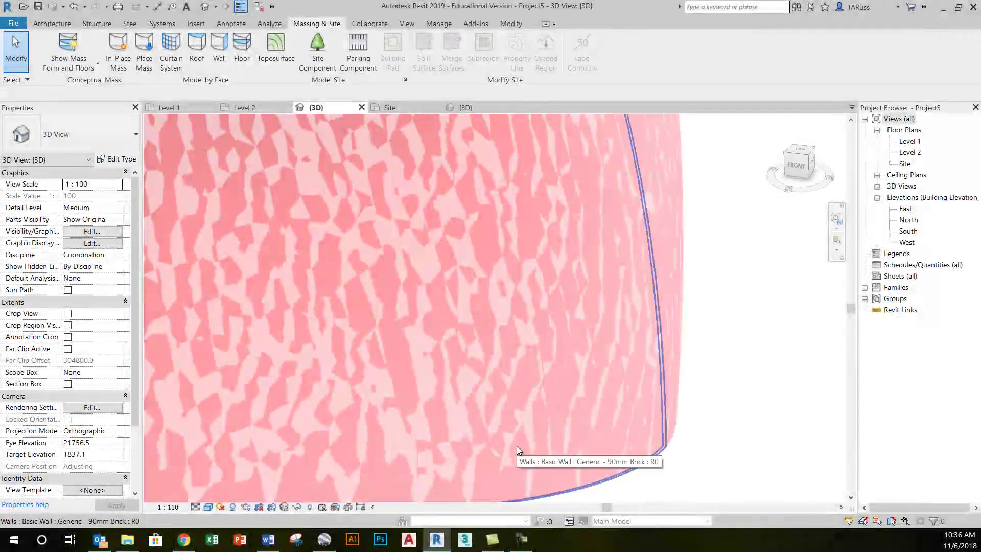
scroll(517, 446, "down", 8)
middle_click_drag(493, 384, 493, 376)
scroll(483, 361, "down", 6)
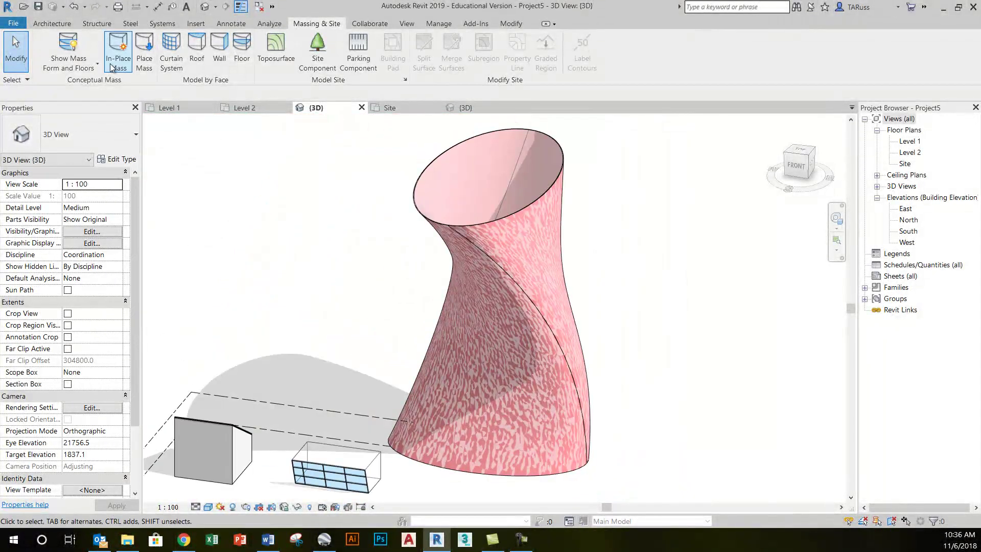
Set the mass display to Show Mass by View Settings to hide the masses, and inspect the brick walls from several sides.
left_click(62, 47)
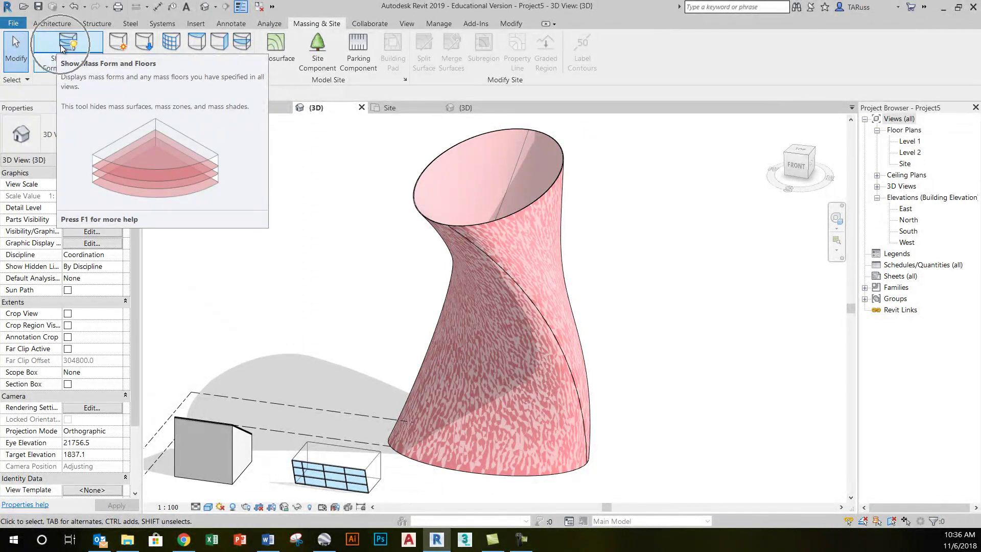
left_click(74, 47)
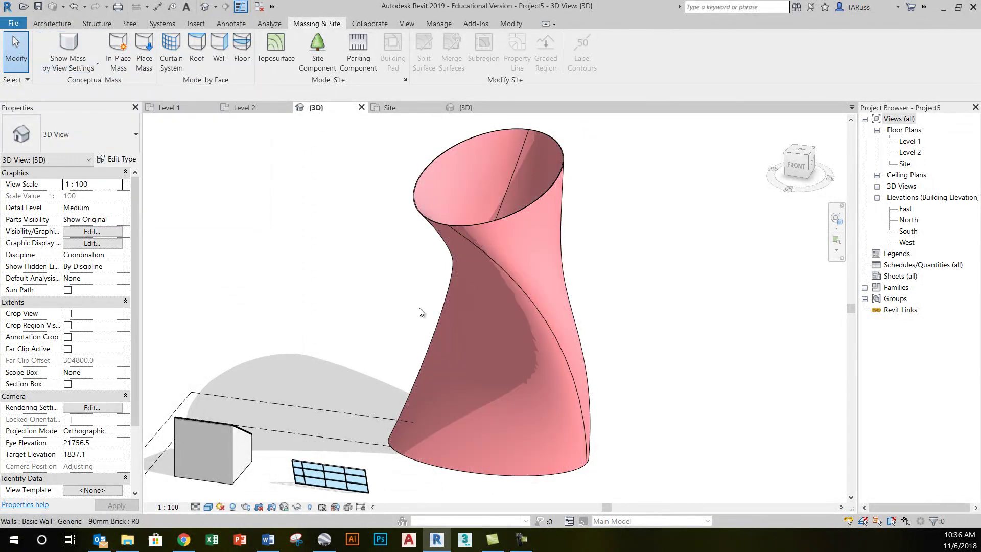
middle_click_drag(399, 319, 419, 383, "shift")
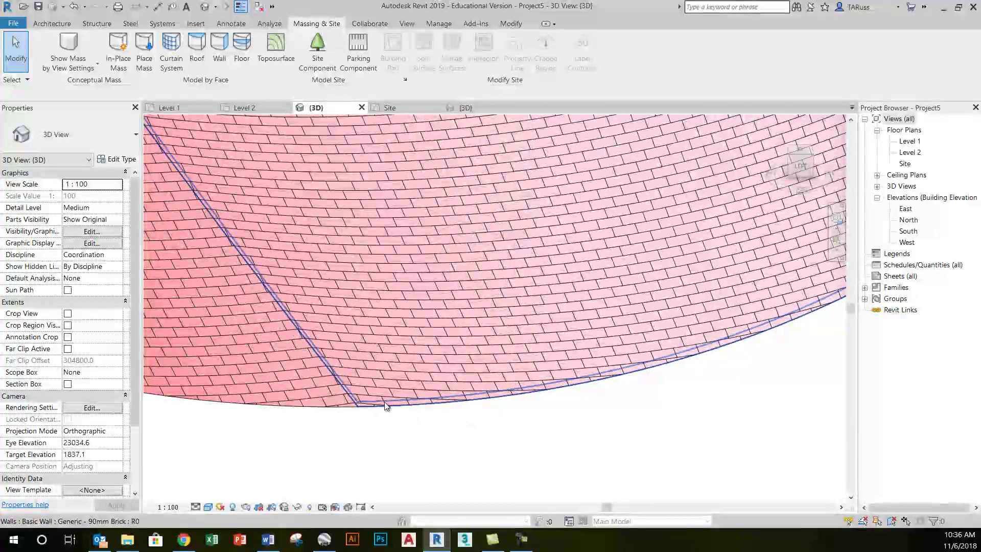
scroll(437, 404, "down", 5)
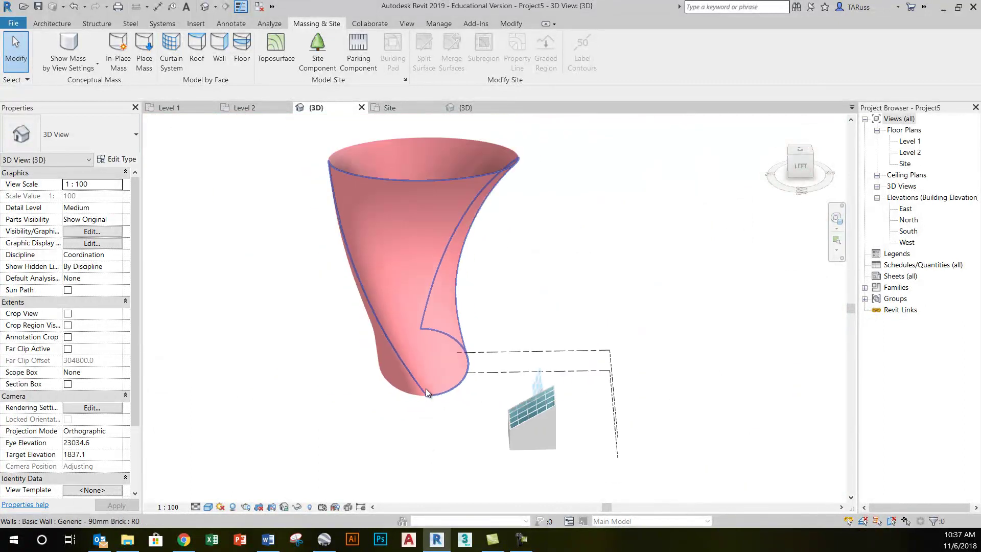
middle_click_drag(427, 392, 404, 295, "shift")
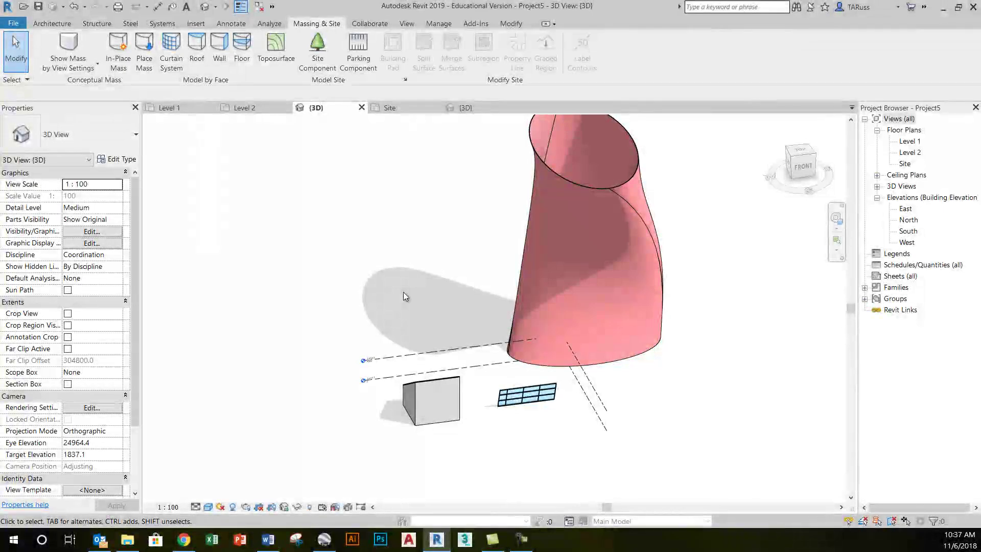